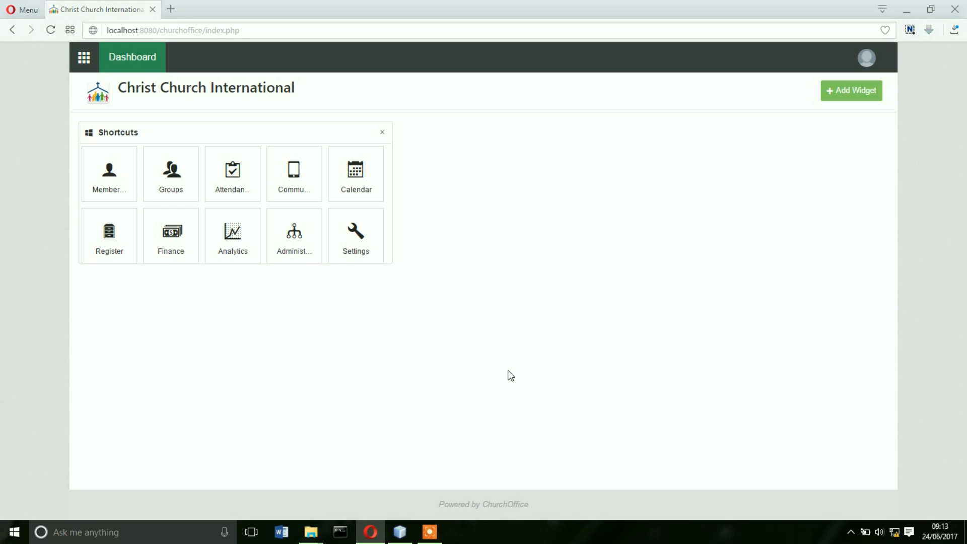
# - Go to Administration and show the Roles list, which holds only Super Administrator (SA)
pyautogui.click(91, 62)
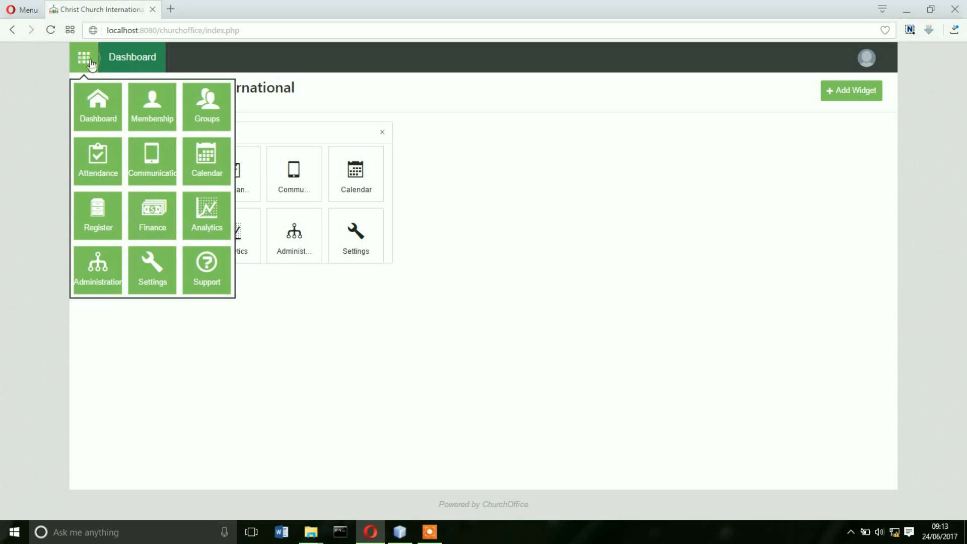
pyautogui.click(112, 260)
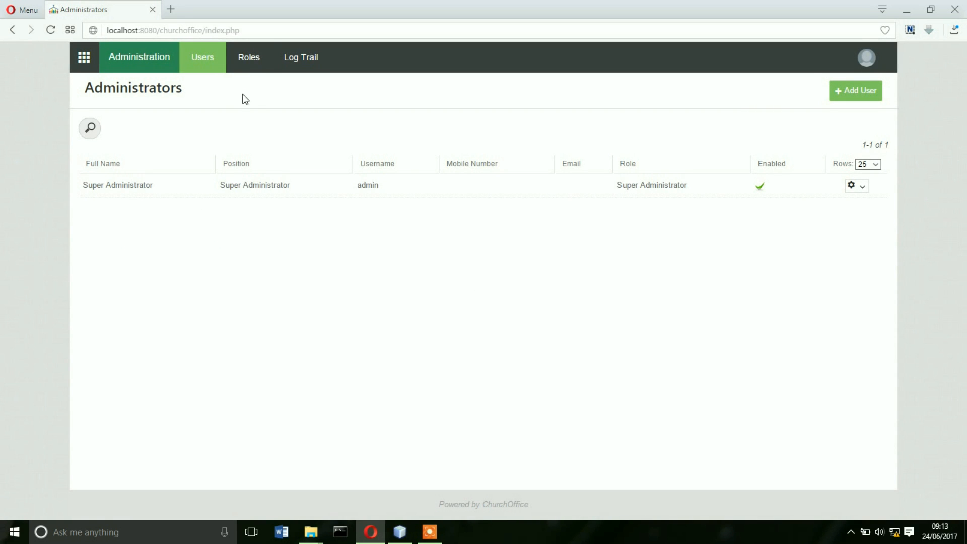
pyautogui.click(249, 69)
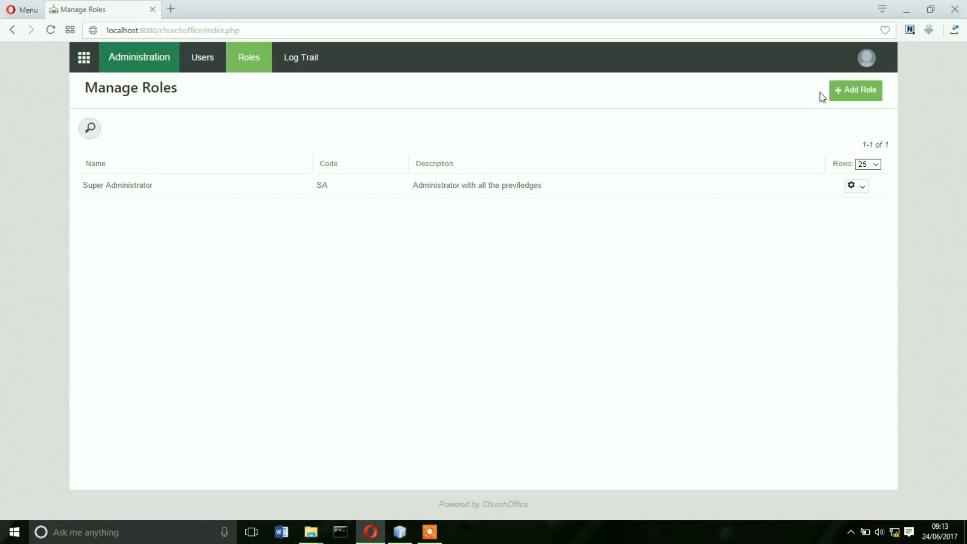
# - Add a role named Office Assistant, code OA, description 'Updating membership records'
pyautogui.click(846, 92)
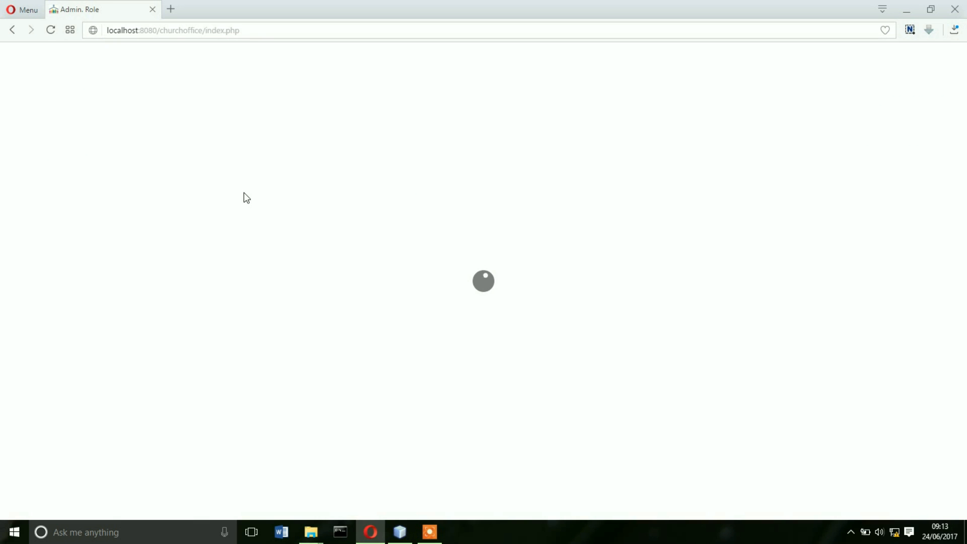
pyautogui.click(139, 177)
pyautogui.write('Office Assistant')
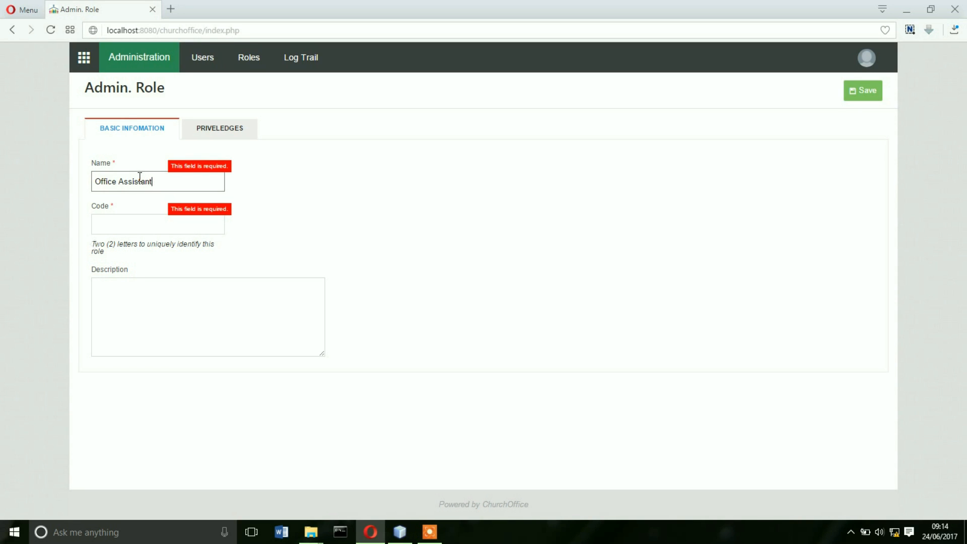
pyautogui.click(143, 216)
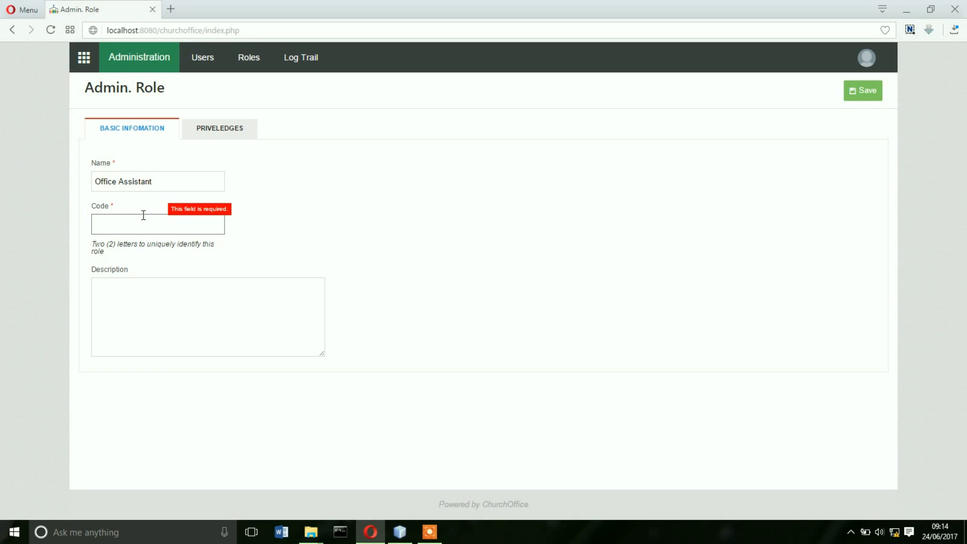
pyautogui.write('OA')
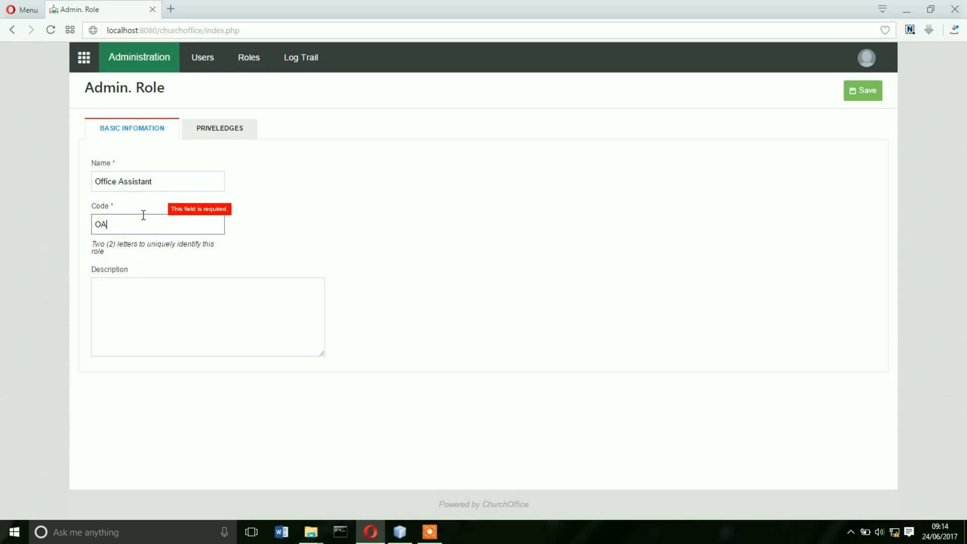
pyautogui.click(166, 314)
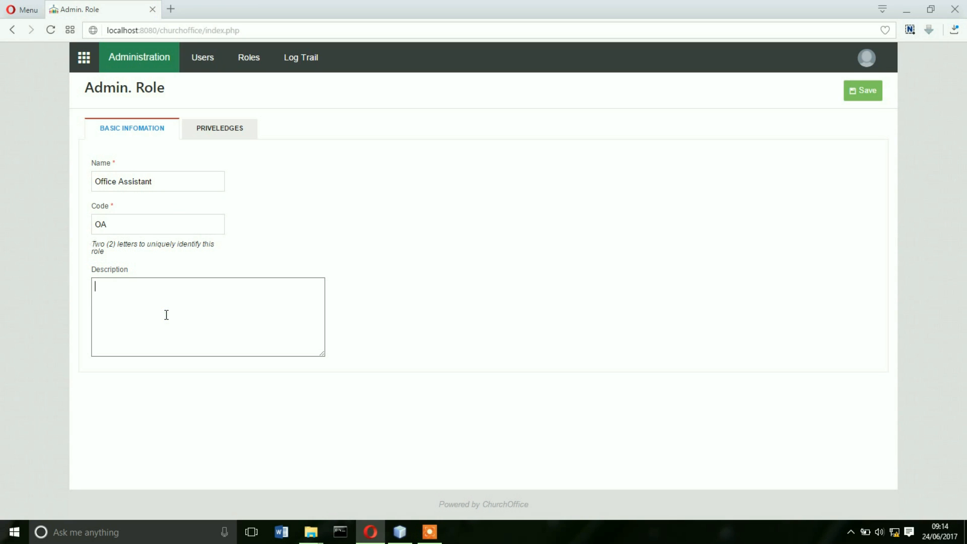
pyautogui.write('Updating membership records')
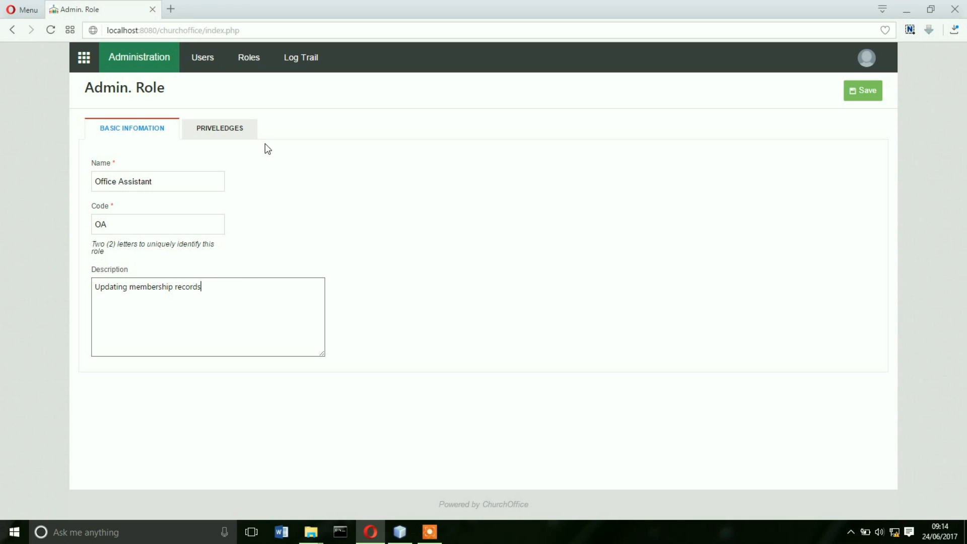
pyautogui.click(225, 132)
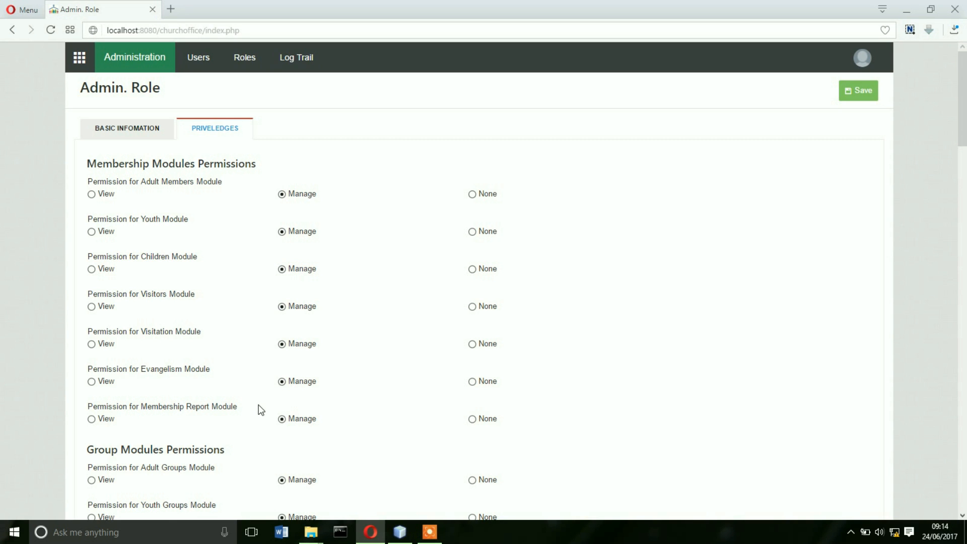
# - Scroll through the Office Assistant role's module permissions, all currently set to Manage
pyautogui.moveTo(964, 133); pyautogui.dragTo(964, 192)
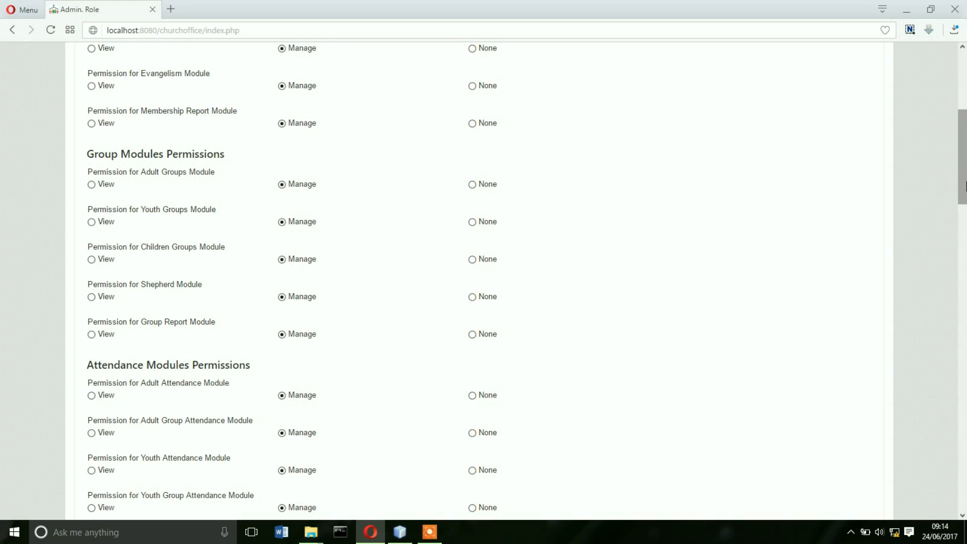
pyautogui.moveTo(965, 169); pyautogui.dragTo(965, 317)
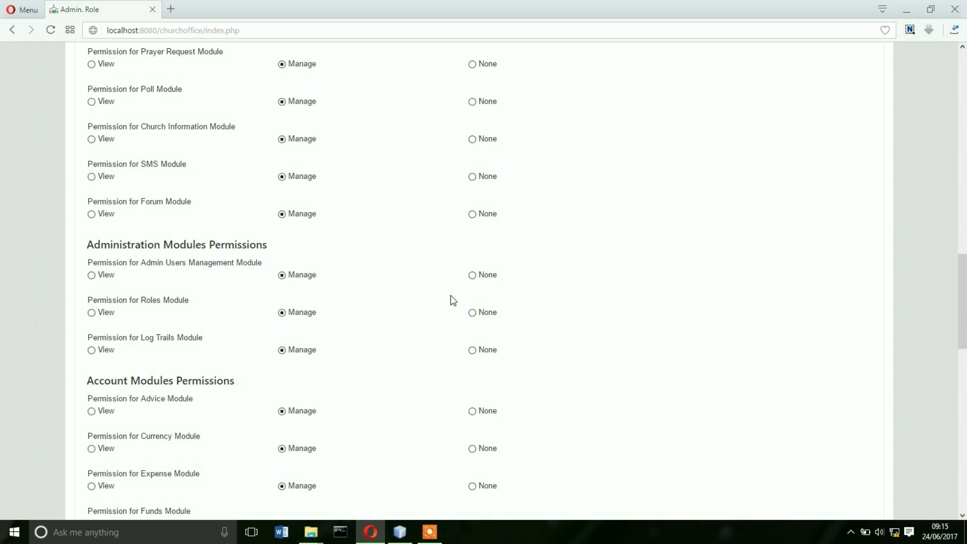
# - Set Office Assistant's administration modules and account modules, Advice through Account Report, to None
pyautogui.click(472, 276)
pyautogui.click(473, 313)
pyautogui.click(472, 351)
pyautogui.scroll(-4, 963, 289)
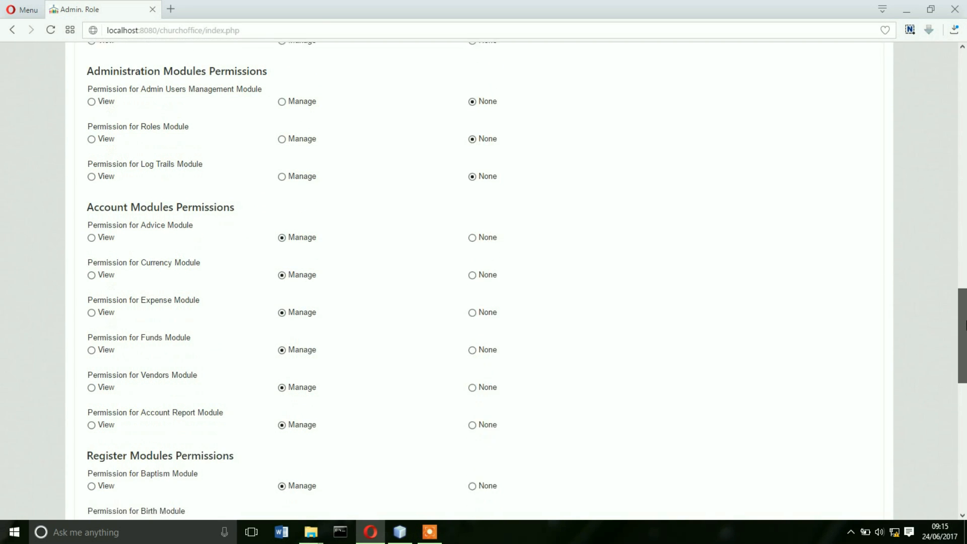
pyautogui.click(472, 216)
pyautogui.click(472, 253)
pyautogui.click(472, 291)
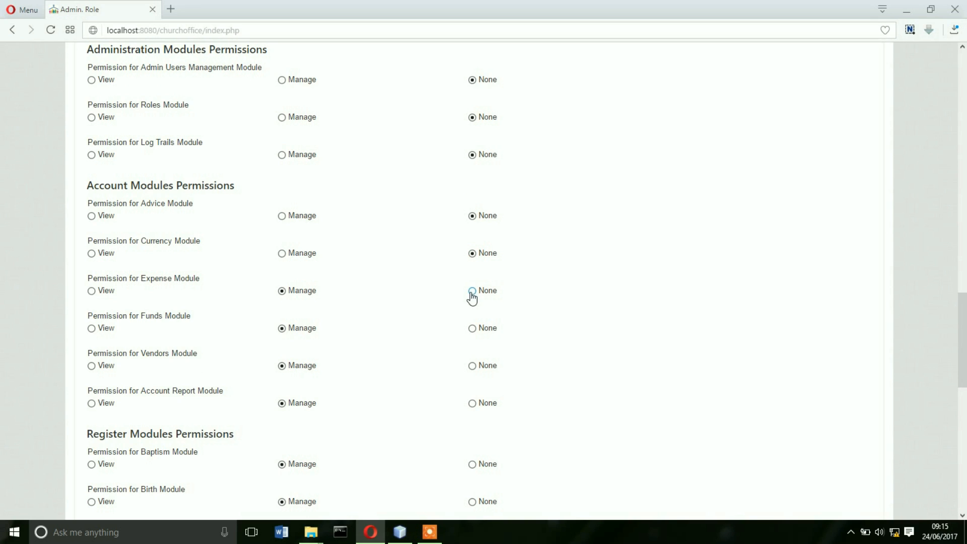
pyautogui.click(473, 328)
pyautogui.click(473, 367)
pyautogui.click(472, 403)
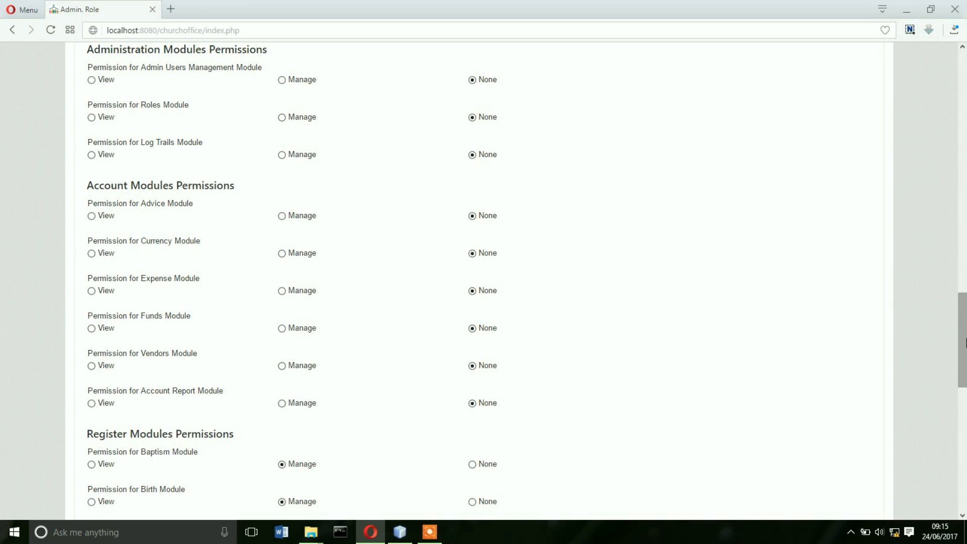
# - Set Attendance Category, Member Status, Programme, Skills/Talents, SMTP, Visitor Status, System Settings to None
pyautogui.moveTo(962, 343); pyautogui.dragTo(965, 416)
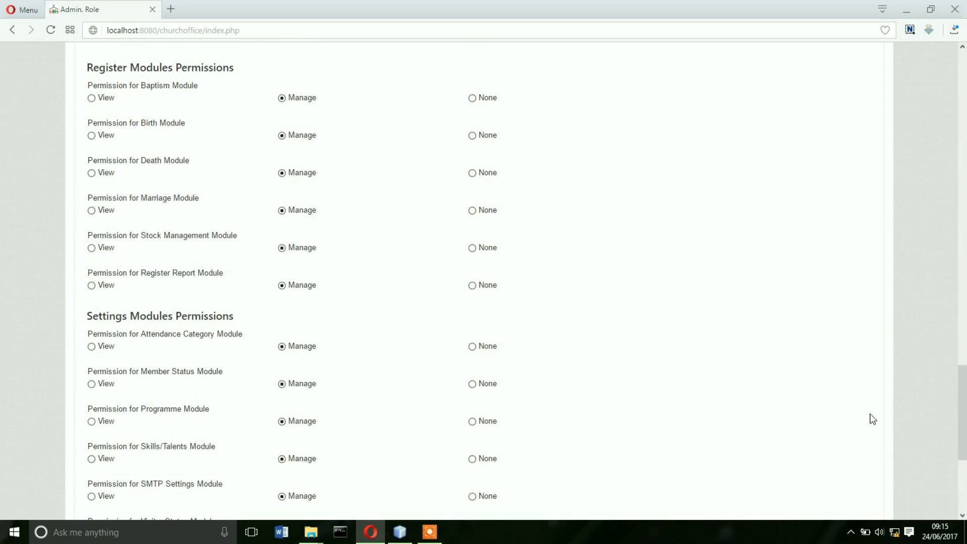
pyautogui.click(472, 347)
pyautogui.click(472, 385)
pyautogui.click(471, 422)
pyautogui.click(472, 460)
pyautogui.moveTo(963, 399); pyautogui.dragTo(963, 434)
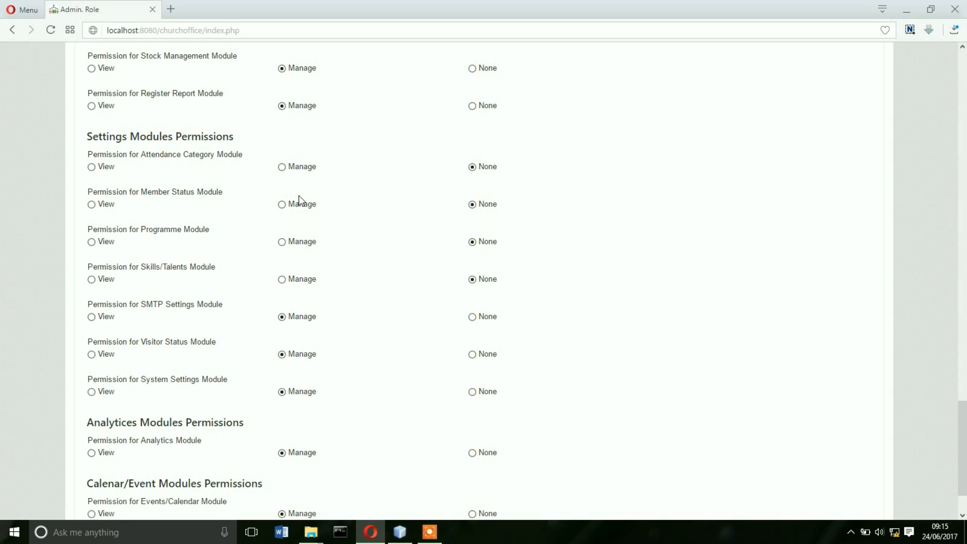
pyautogui.click(472, 317)
pyautogui.click(474, 356)
pyautogui.click(473, 394)
# - Set the Analytics module to None and save the Office Assistant role
pyautogui.scroll(-2, 961, 421)
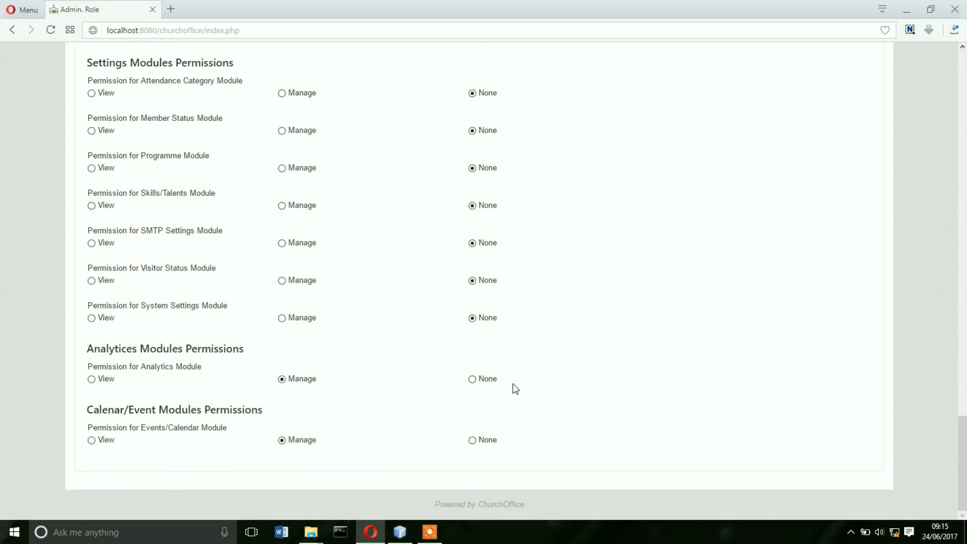
pyautogui.click(473, 381)
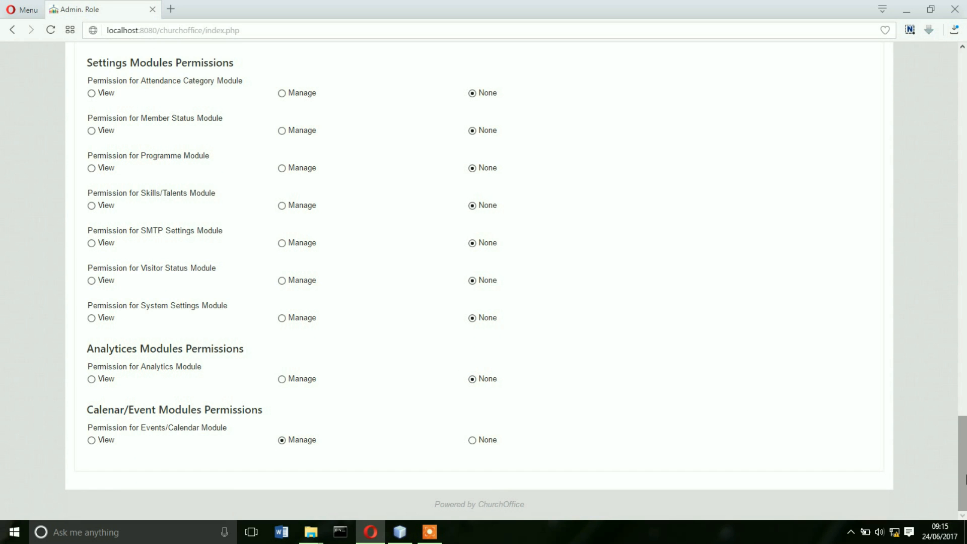
pyautogui.moveTo(966, 479); pyautogui.dragTo(965, 116)
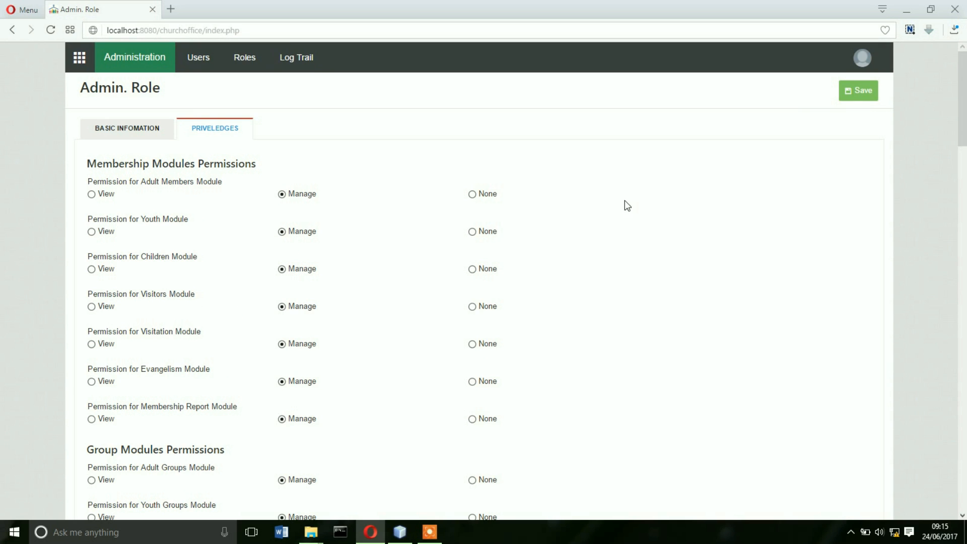
pyautogui.click(858, 96)
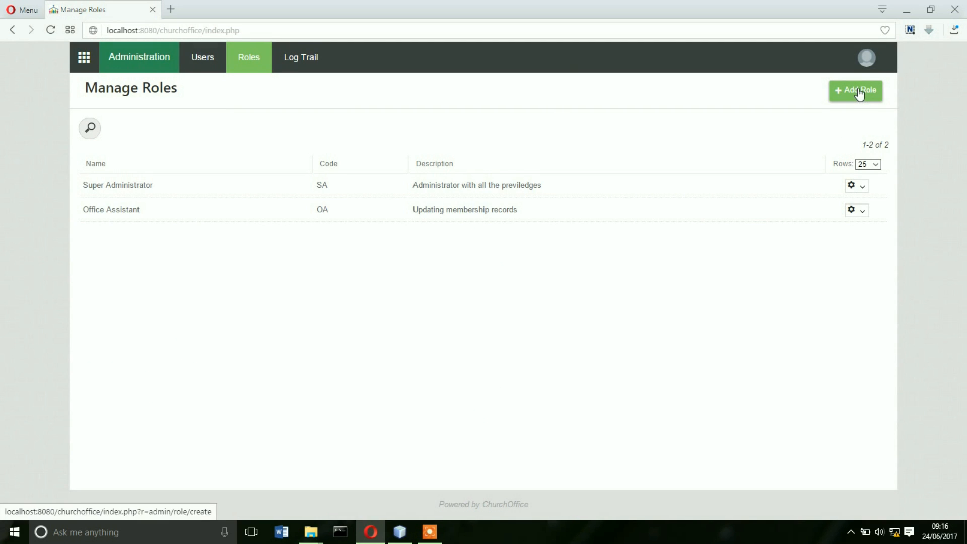
# - Add a role named Account Officer, code AO, described 'Manages the financial transactions of members'
pyautogui.click(858, 89)
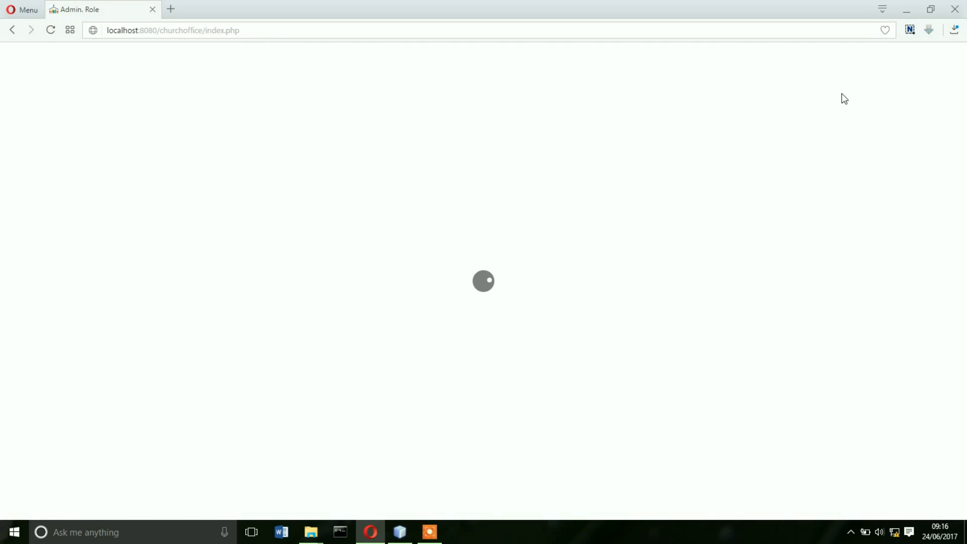
pyautogui.click(177, 178)
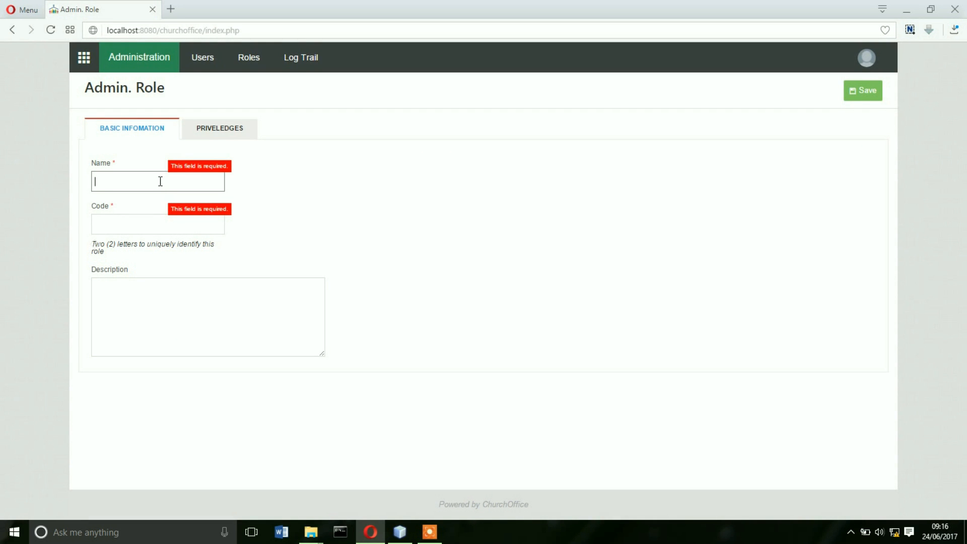
pyautogui.write('Account Officer')
pyautogui.click(133, 216)
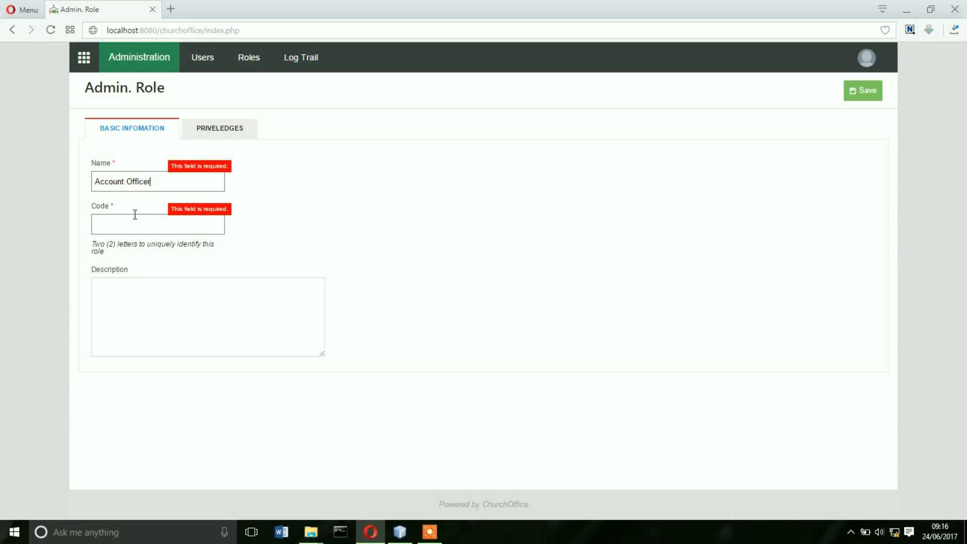
pyautogui.click(134, 217)
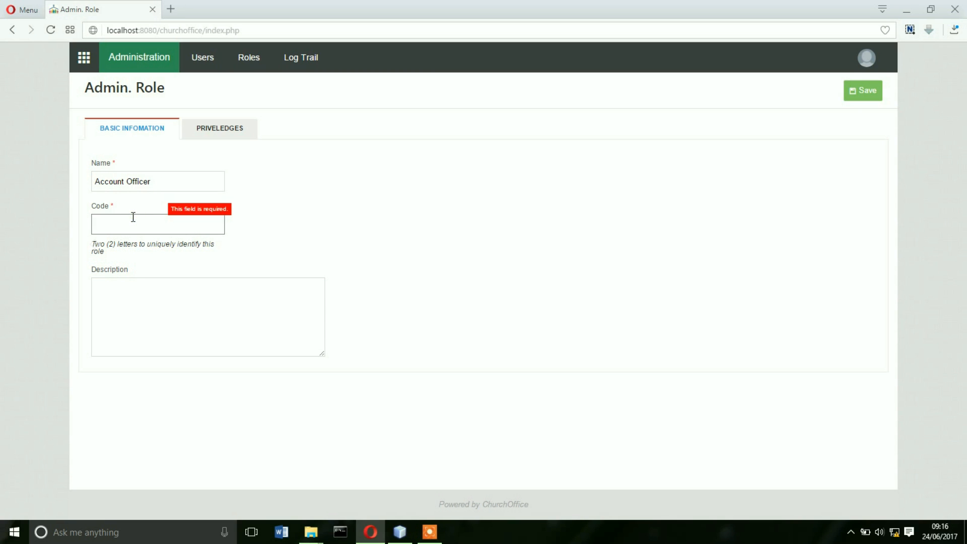
pyautogui.write('AO')
pyautogui.click(136, 298)
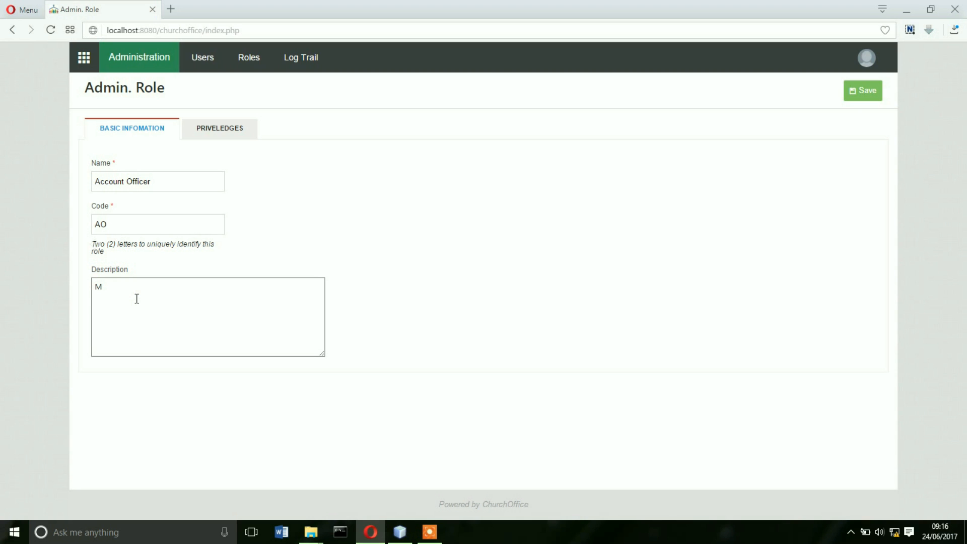
pyautogui.write('Manages the financial transactions of members')
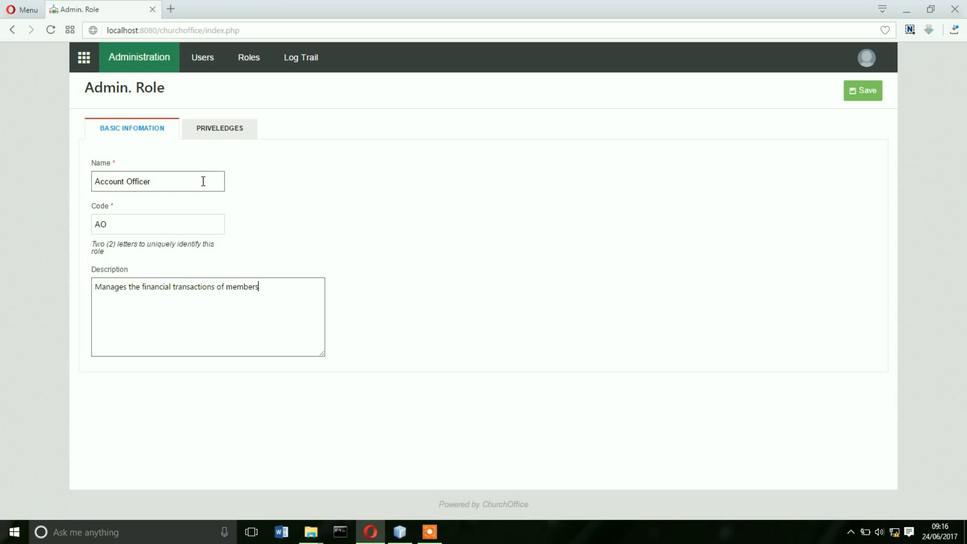
# - Make Account Officer's Youth Groups, Children Groups, Shepherd and Group Report modules view-only
pyautogui.click(220, 135)
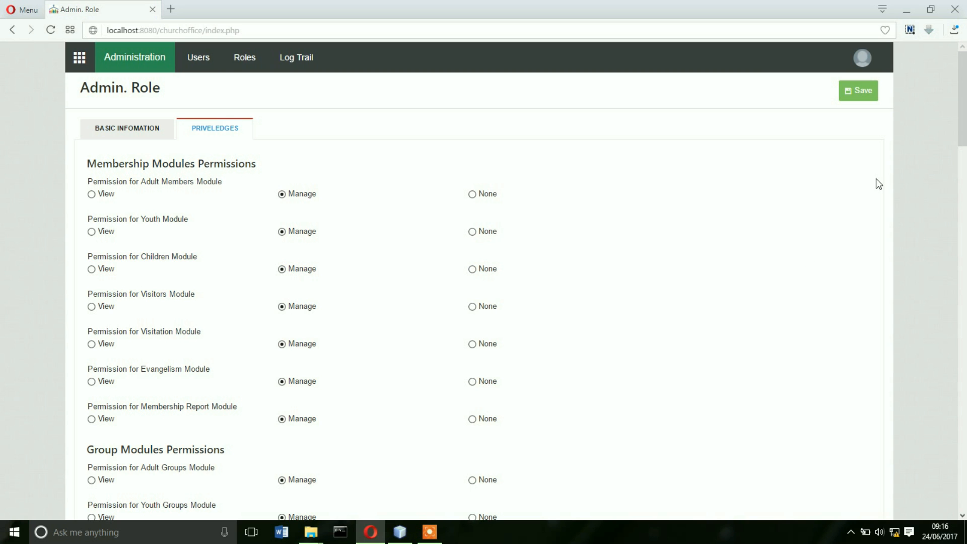
pyautogui.moveTo(963, 108); pyautogui.dragTo(963, 164)
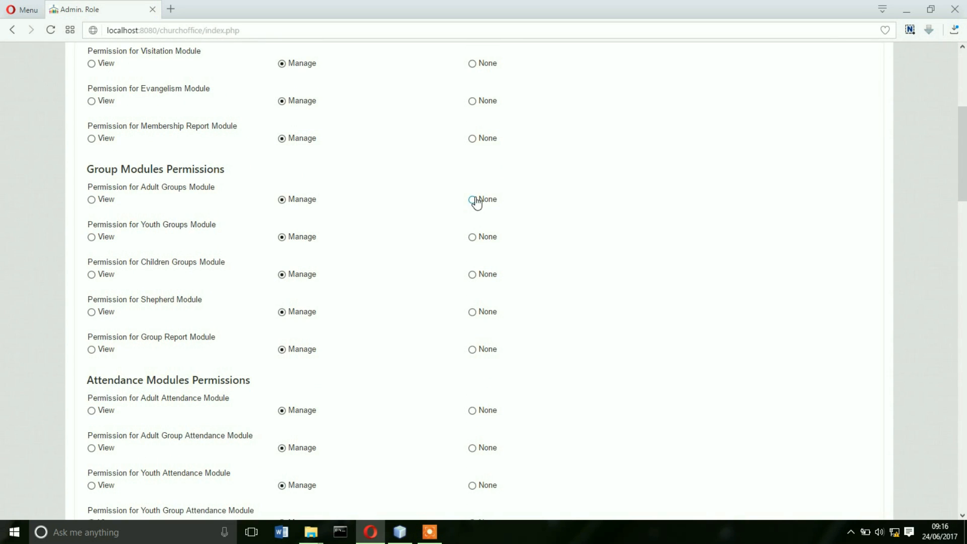
pyautogui.click(472, 237)
pyautogui.click(91, 237)
pyautogui.click(91, 275)
pyautogui.click(91, 312)
pyautogui.click(92, 350)
# - Set all adult, youth and children attendance modules and Attendance Report to None
pyautogui.moveTo(966, 172); pyautogui.dragTo(965, 213)
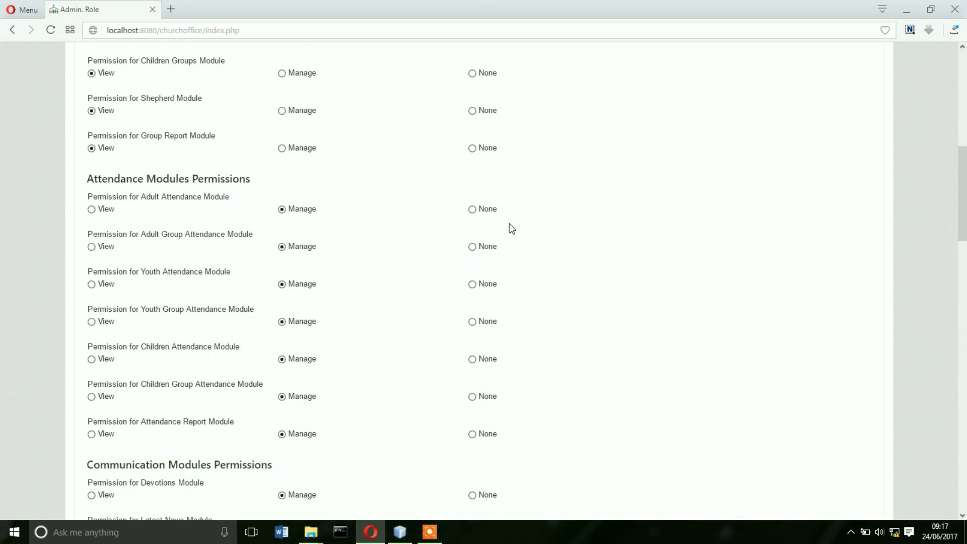
pyautogui.click(473, 210)
pyautogui.click(473, 247)
pyautogui.click(471, 284)
pyautogui.click(472, 322)
pyautogui.click(472, 359)
pyautogui.click(472, 397)
pyautogui.click(473, 434)
# - Set Devotions, Latest News, Suggestion, Prayer Request, Poll, Church Information and Forum to None
pyautogui.moveTo(965, 212); pyautogui.dragTo(965, 273)
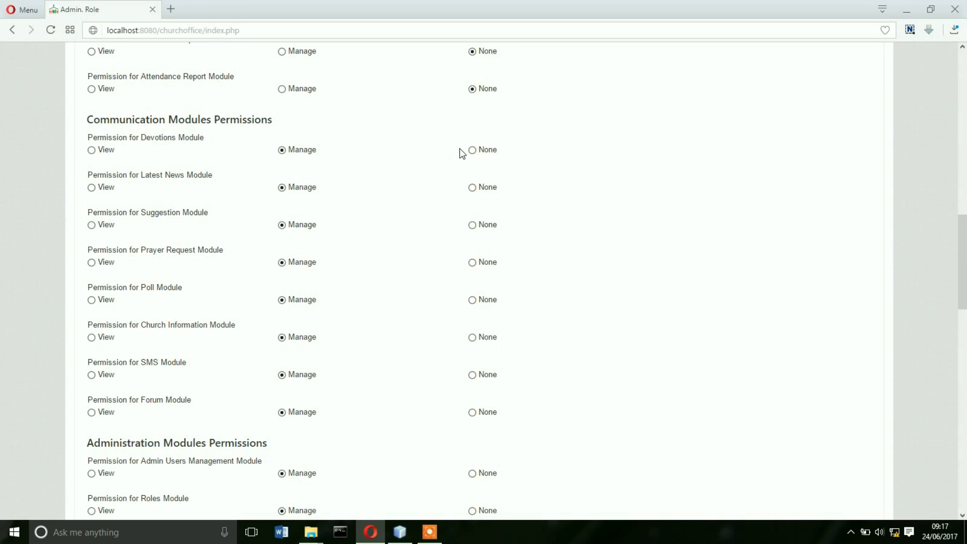
pyautogui.click(472, 151)
pyautogui.click(475, 190)
pyautogui.click(472, 225)
pyautogui.click(472, 262)
pyautogui.click(473, 299)
pyautogui.click(473, 338)
pyautogui.click(472, 413)
# - Set the Admin Users Management, Roles and Log Trails modules to None
pyautogui.scroll(-1, 962, 256)
pyautogui.scroll(-5, 964, 262)
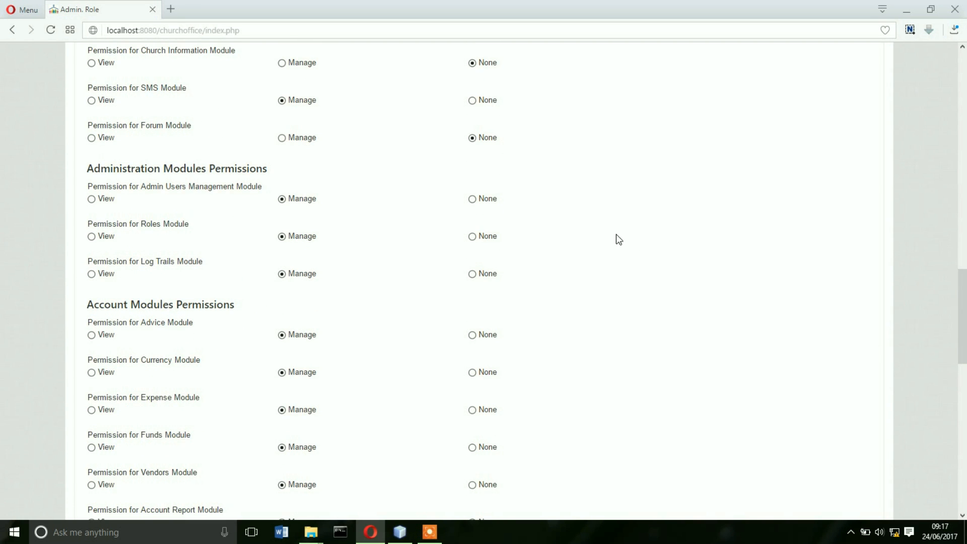
pyautogui.click(473, 199)
pyautogui.click(472, 237)
pyautogui.click(472, 274)
# - Set Account Officer's Baptism, Birth, Death and Marriage modules to None
pyautogui.moveTo(962, 293); pyautogui.dragTo(965, 327)
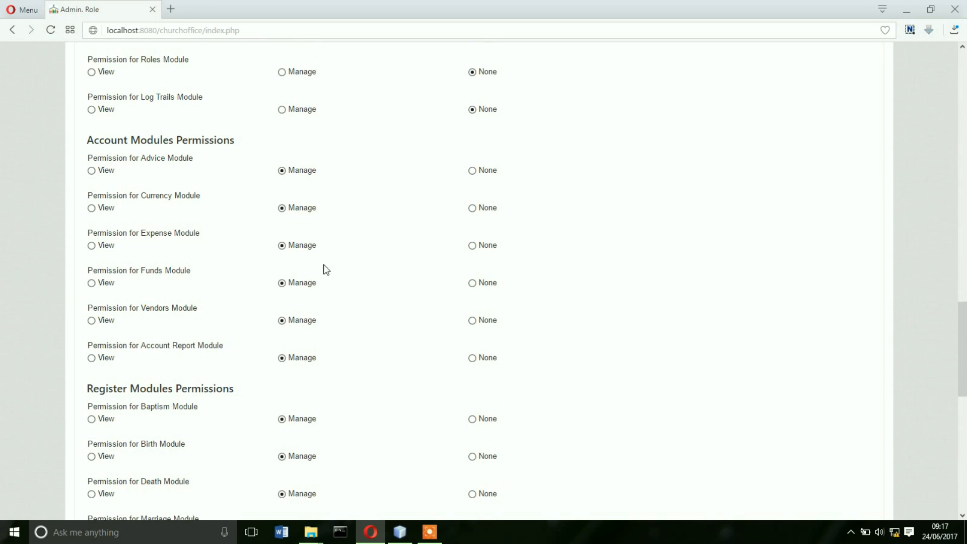
pyautogui.moveTo(965, 310); pyautogui.dragTo(965, 347)
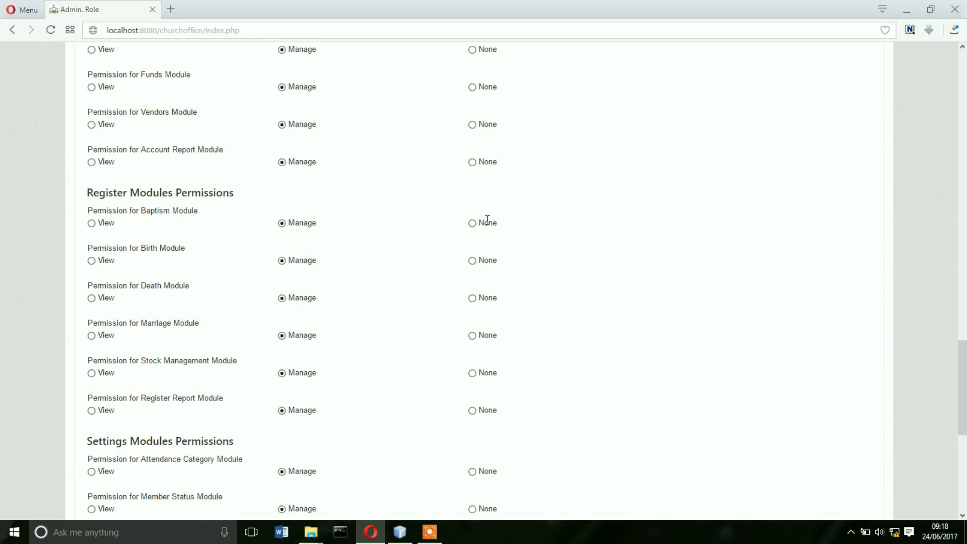
pyautogui.click(472, 225)
pyautogui.click(472, 261)
pyautogui.click(471, 298)
pyautogui.click(473, 337)
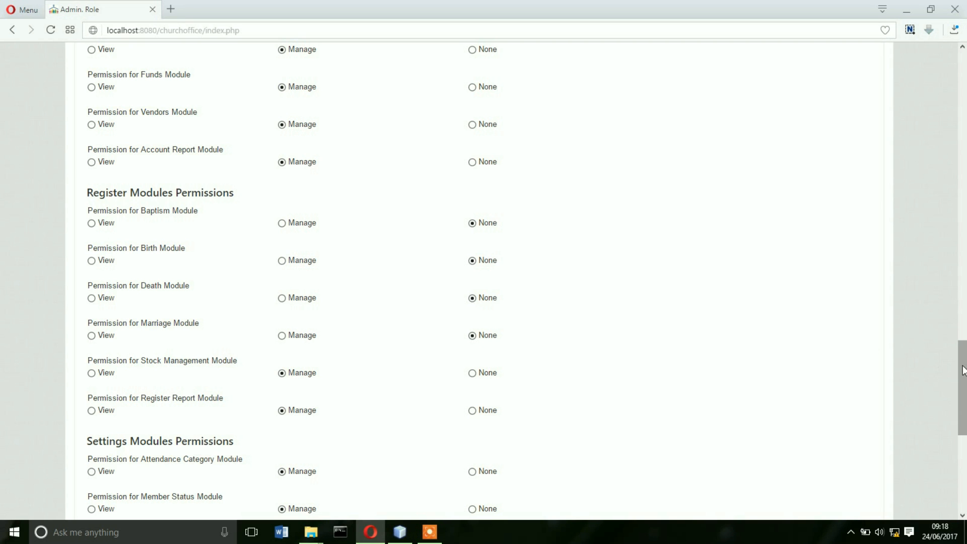
# - Set Attendance Category, Member Status, Programme, Skills/Talents, SMTP, Visitor Status, System Settings to None
pyautogui.moveTo(962, 372); pyautogui.dragTo(964, 418)
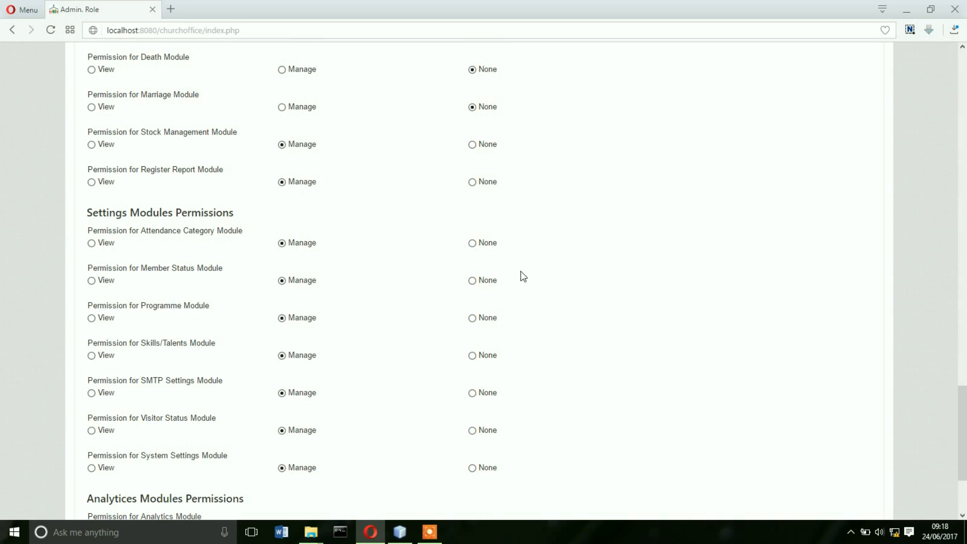
pyautogui.click(472, 244)
pyautogui.click(473, 281)
pyautogui.click(473, 318)
pyautogui.click(472, 356)
pyautogui.click(472, 394)
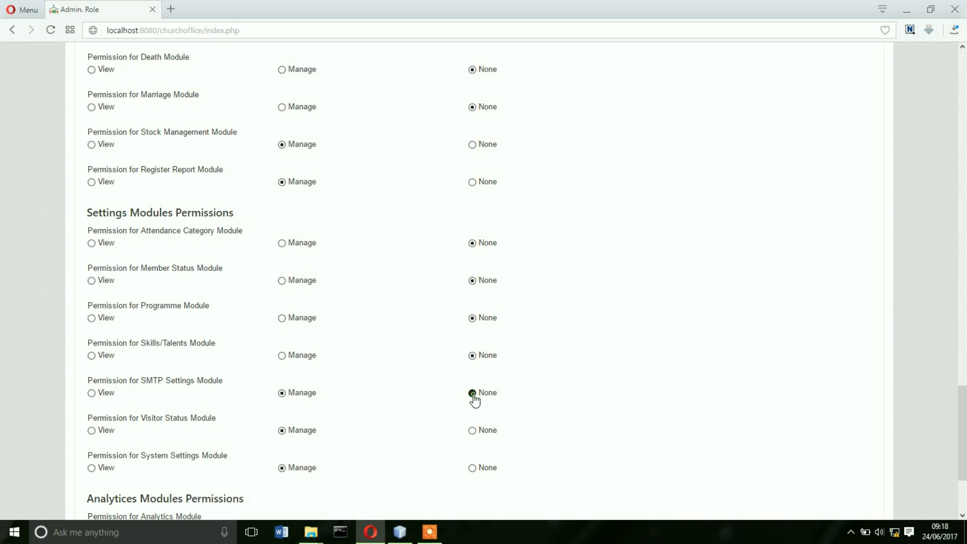
pyautogui.click(473, 431)
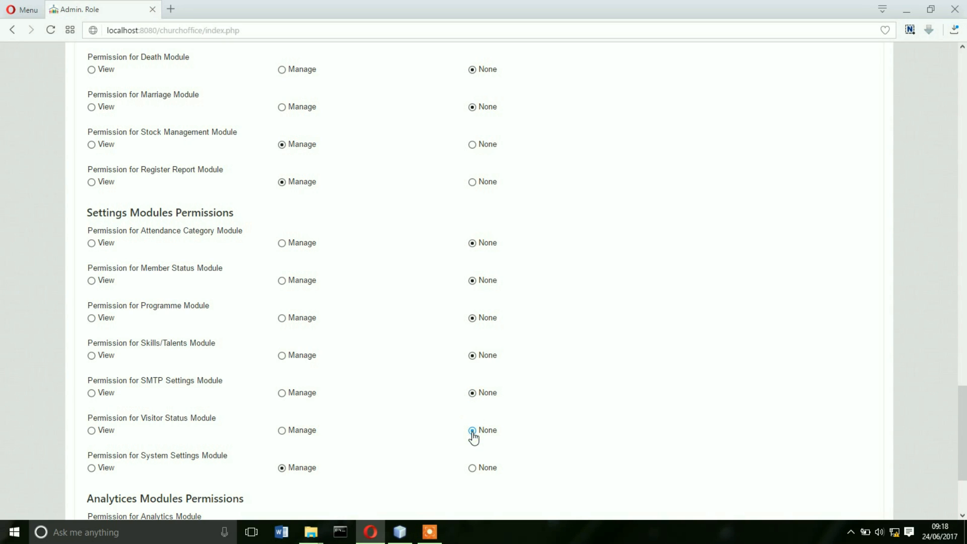
pyautogui.click(473, 468)
# - Make the Events/Calendar module view-only and save the Account Officer role
pyautogui.moveTo(962, 402); pyautogui.dragTo(963, 432)
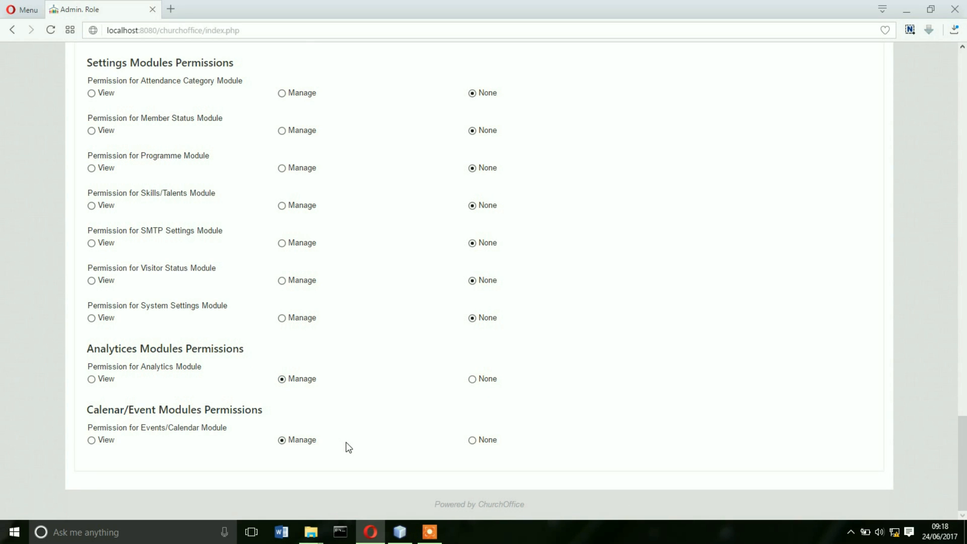
pyautogui.click(92, 440)
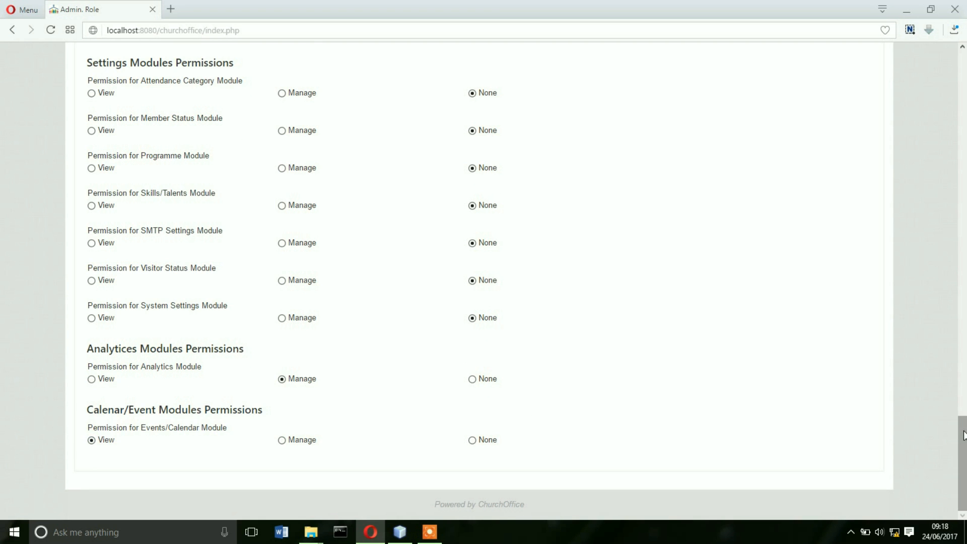
pyautogui.click(962, 306)
pyautogui.moveTo(962, 302); pyautogui.dragTo(966, 64)
pyautogui.click(862, 92)
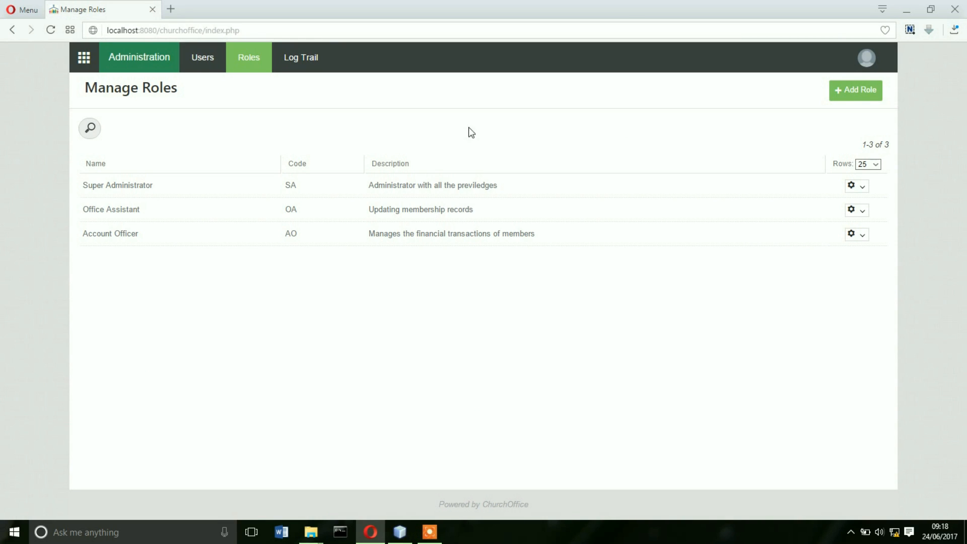
# - Show the Administrators list and bring up a blank Add Administrator form
pyautogui.click(207, 64)
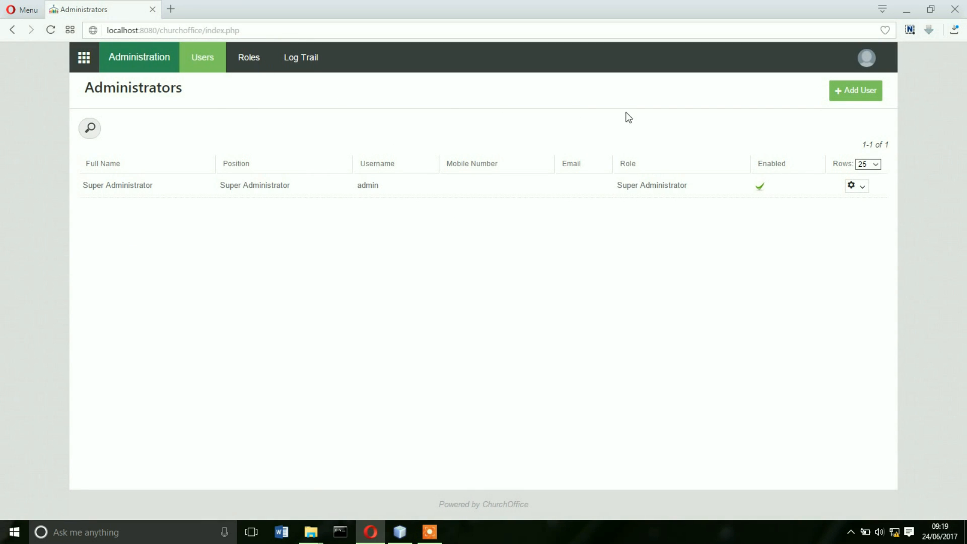
pyautogui.click(853, 88)
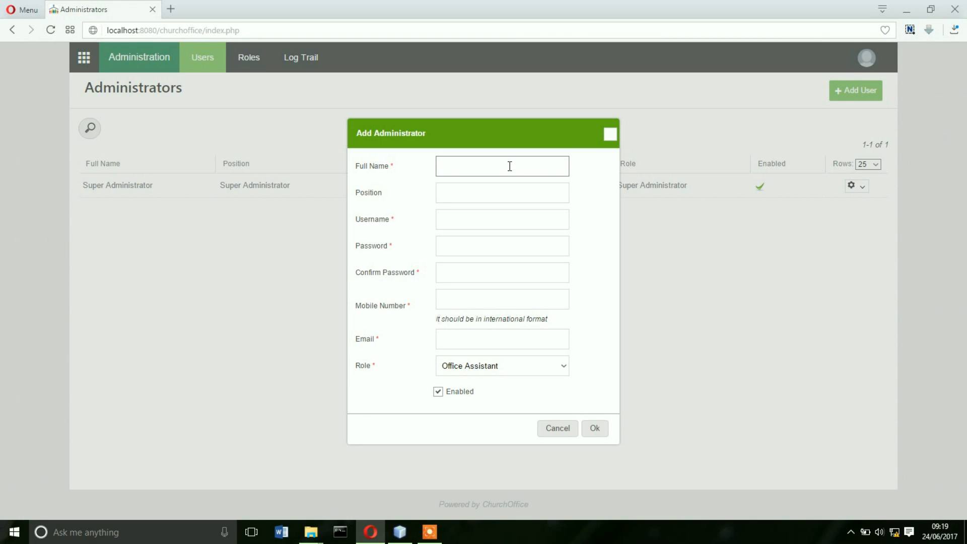
# - Enter the new user's full name, position Office Assistant, username, and a confirmed six-character password
pyautogui.click(488, 190)
pyautogui.write('Office Assistant')
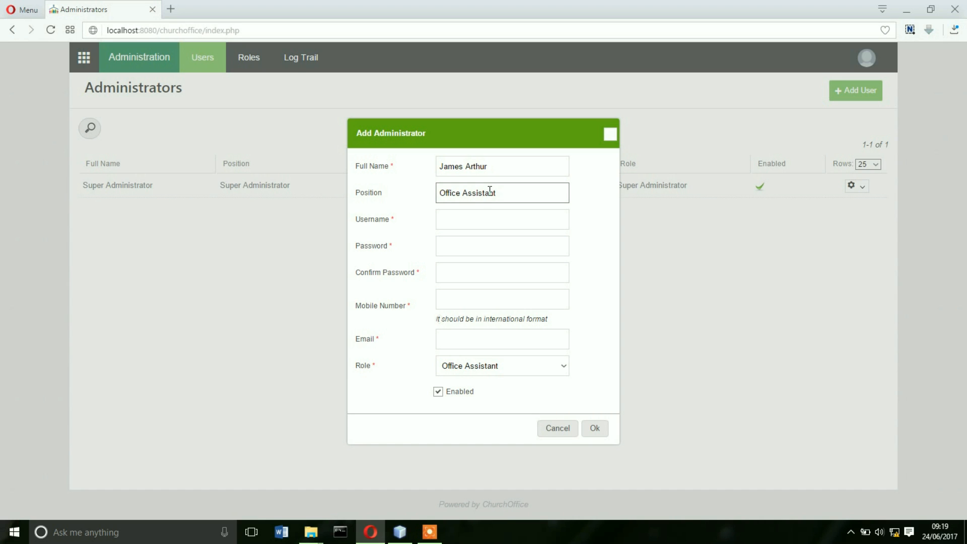
pyautogui.click(475, 219)
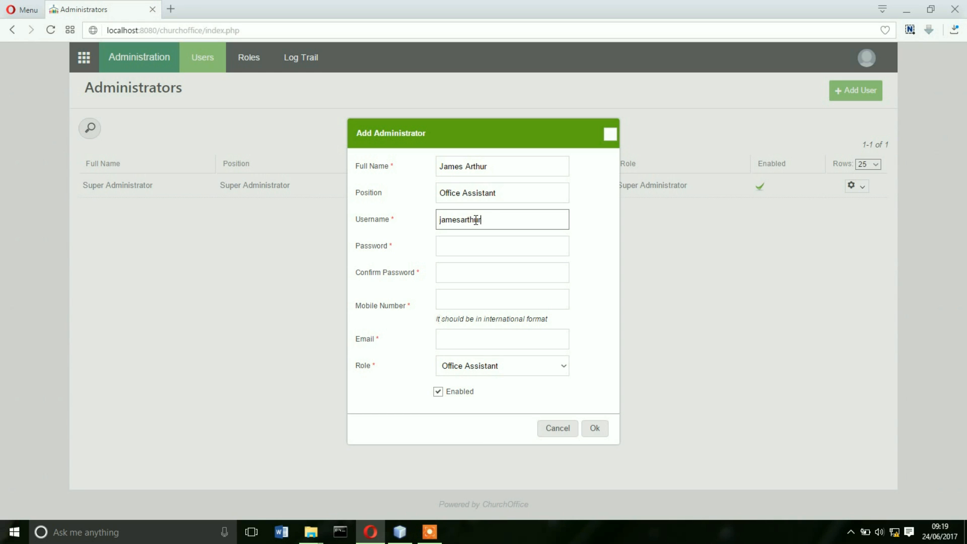
pyautogui.click(478, 247)
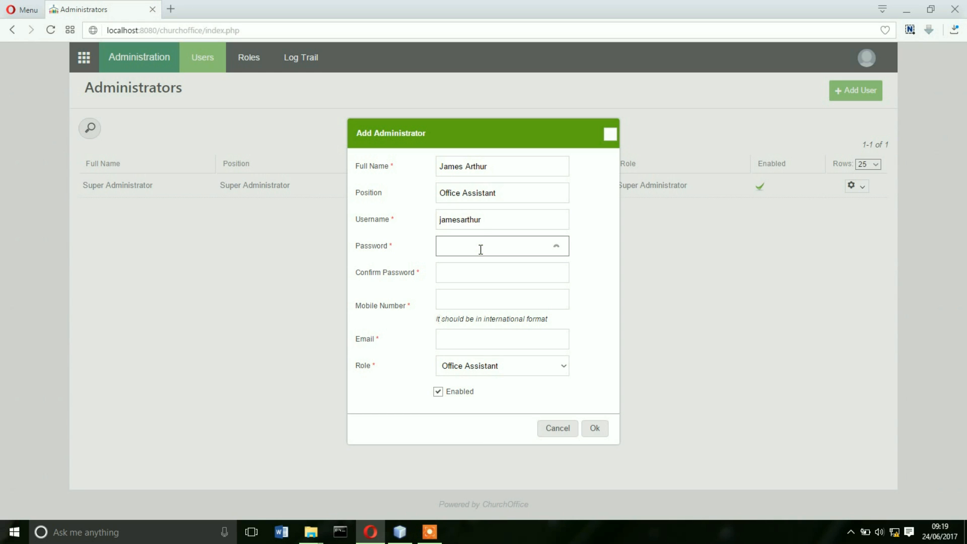
pyautogui.write('admin')
pyautogui.click(480, 272)
pyautogui.write('adm')
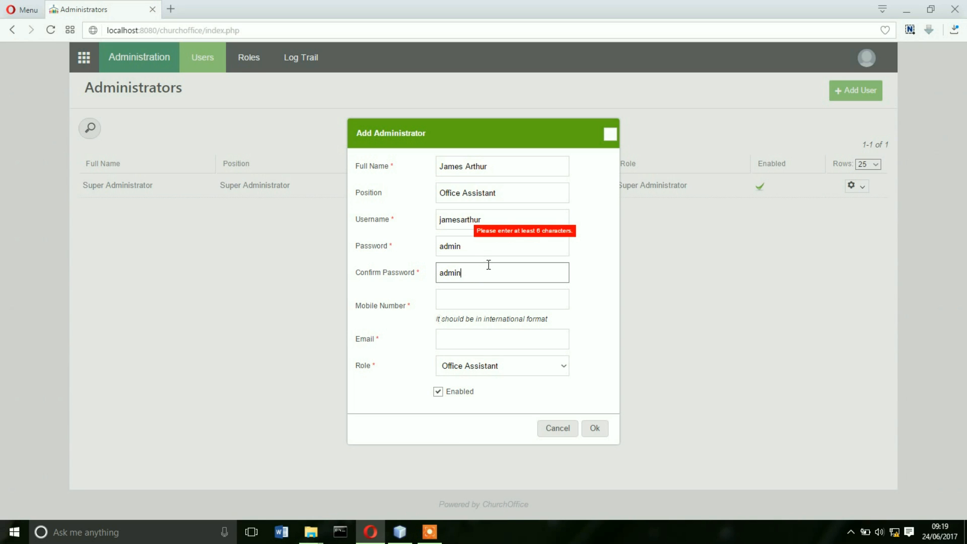
pyautogui.click(472, 249)
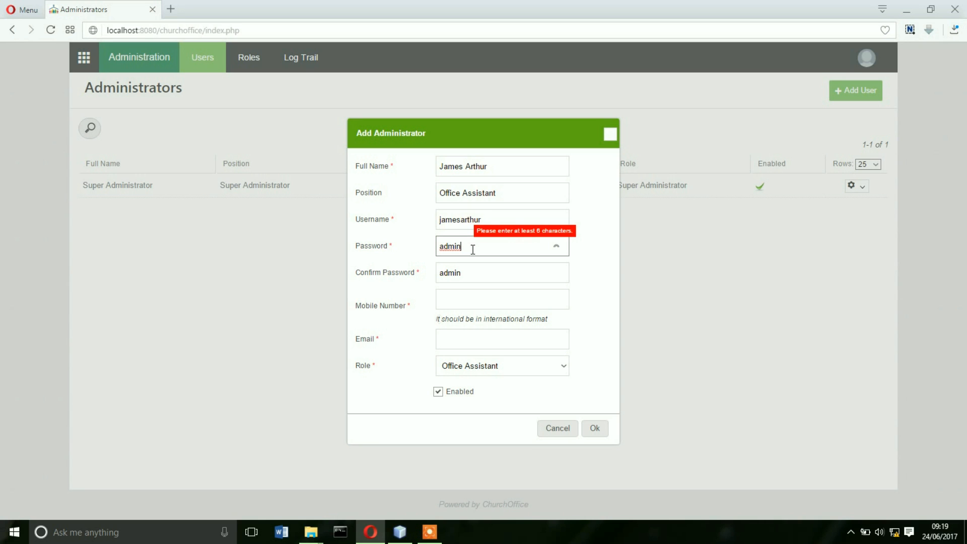
pyautogui.write('123')
pyautogui.click(466, 273)
pyautogui.write('123')
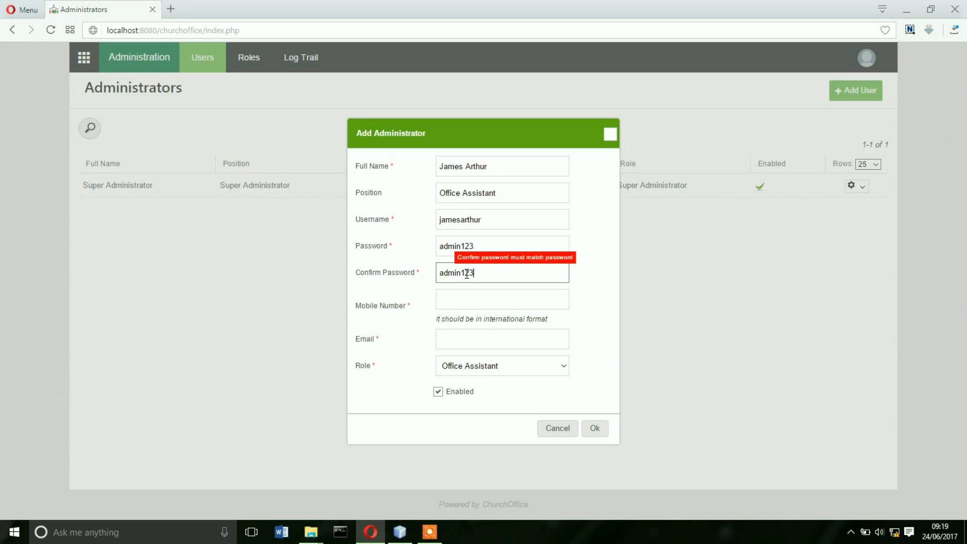
# - Add the user's mobile number and e-mail, keep role Office Assistant, and create the account
pyautogui.click(483, 298)
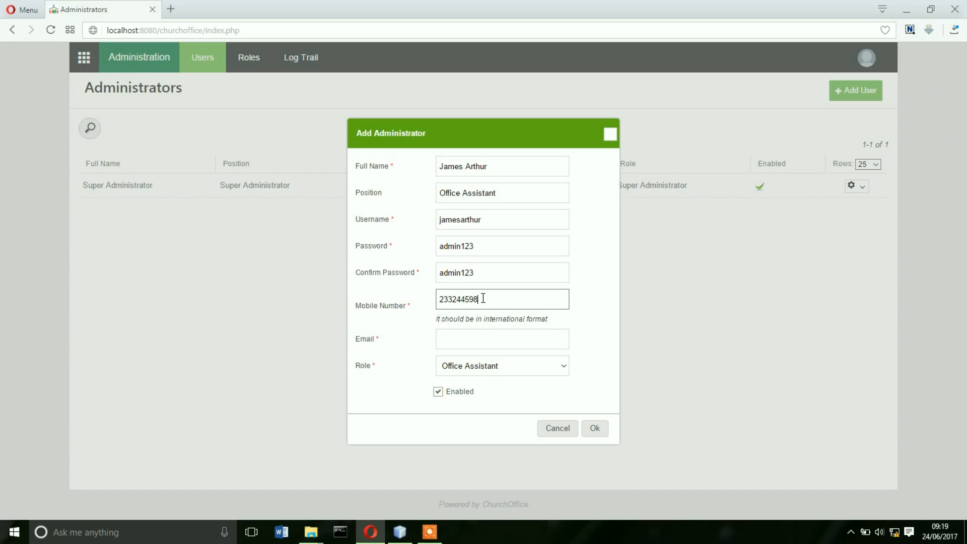
pyautogui.write('34')
pyautogui.click(471, 341)
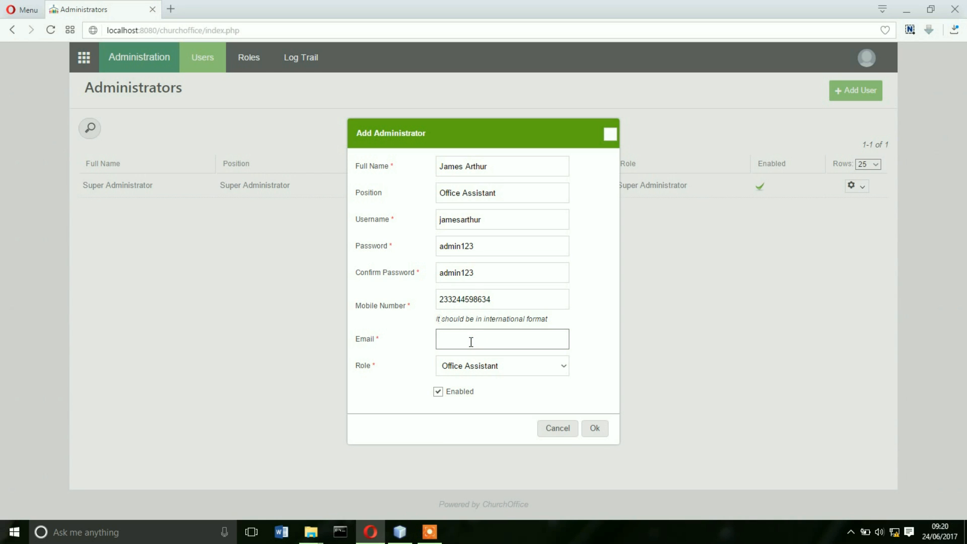
pyautogui.click(493, 367)
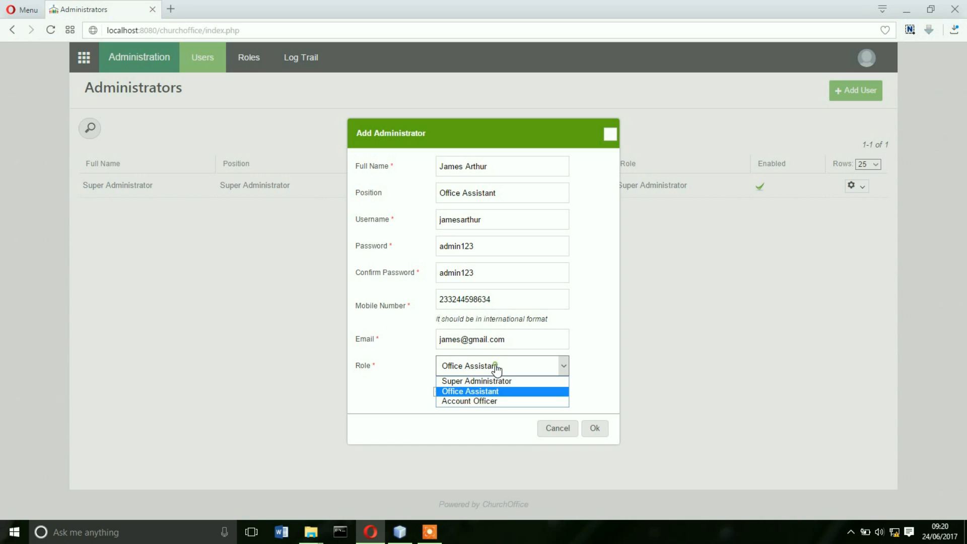
pyautogui.click(504, 391)
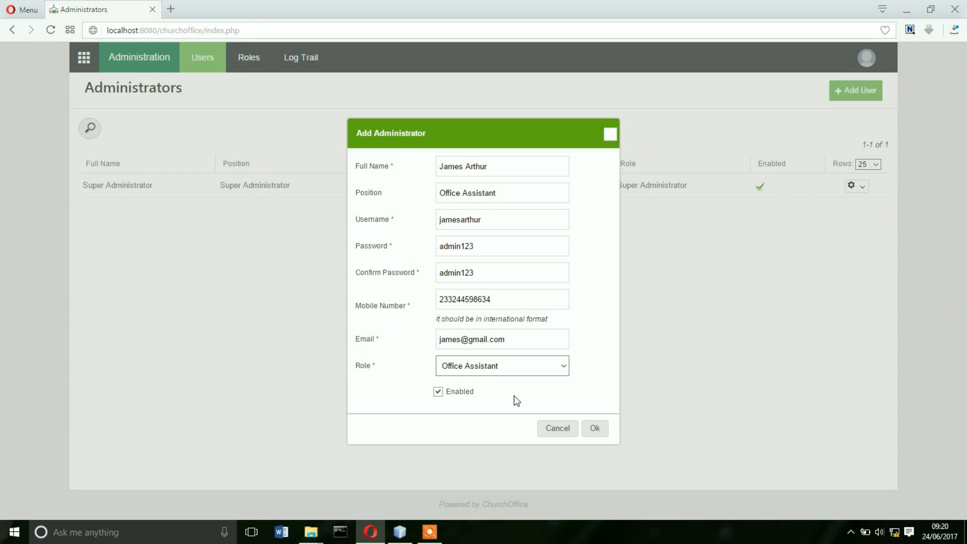
pyautogui.click(595, 428)
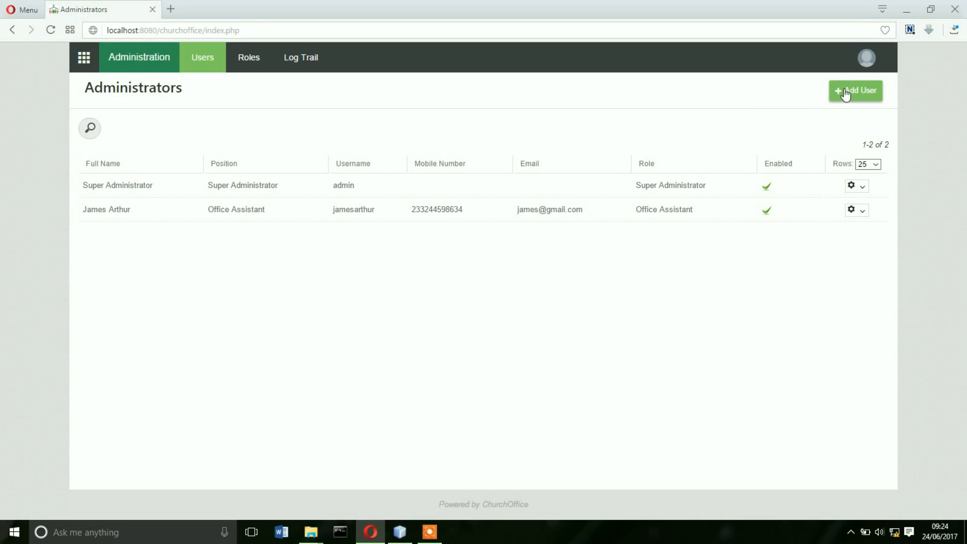
# - Start another administrator with the user's full name, position Accountant, username and confirmed password
pyautogui.click(845, 90)
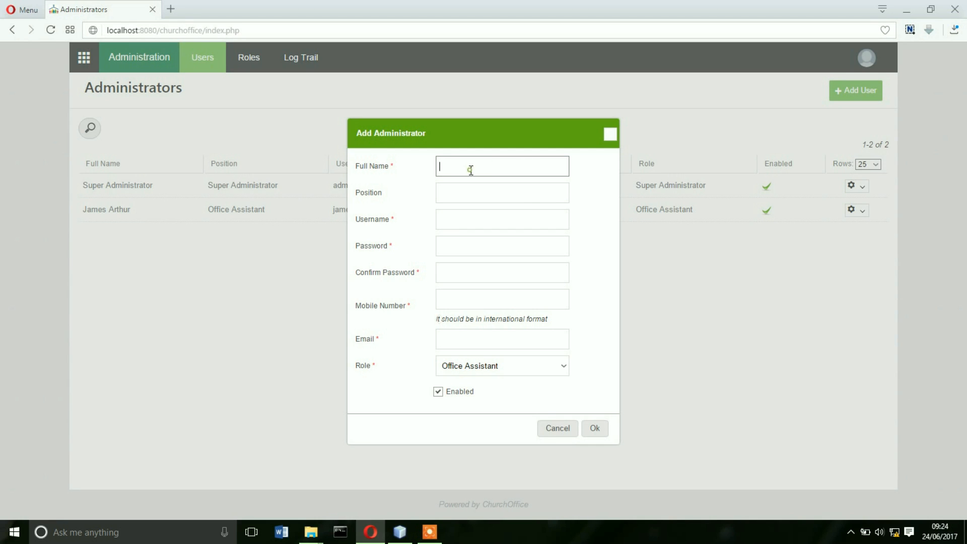
pyautogui.click(471, 187)
pyautogui.write('Ac')
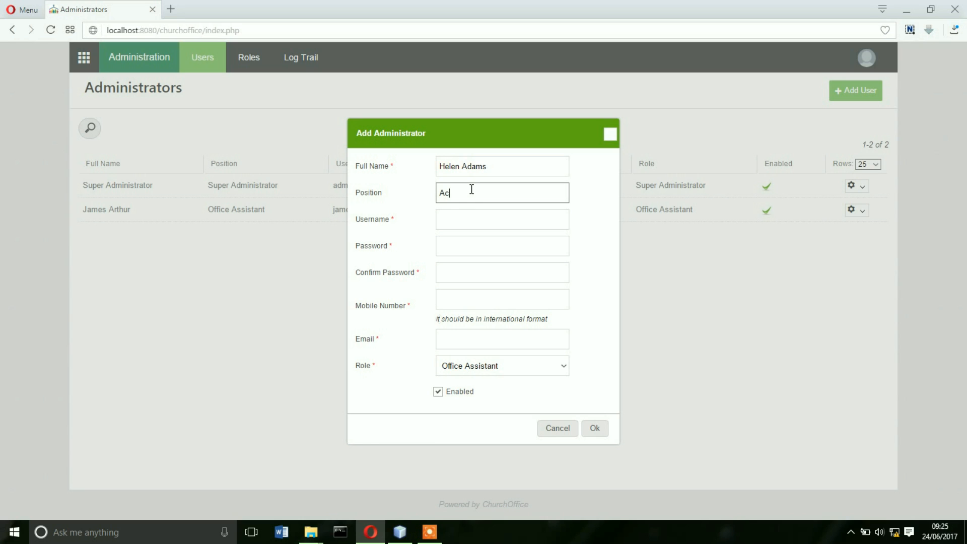
pyautogui.write('countant')
pyautogui.click(467, 217)
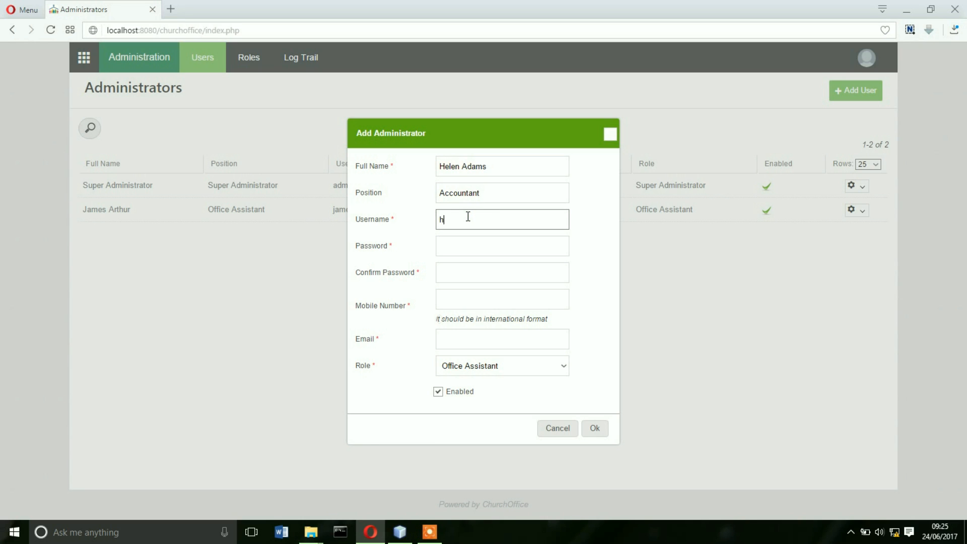
pyautogui.click(466, 248)
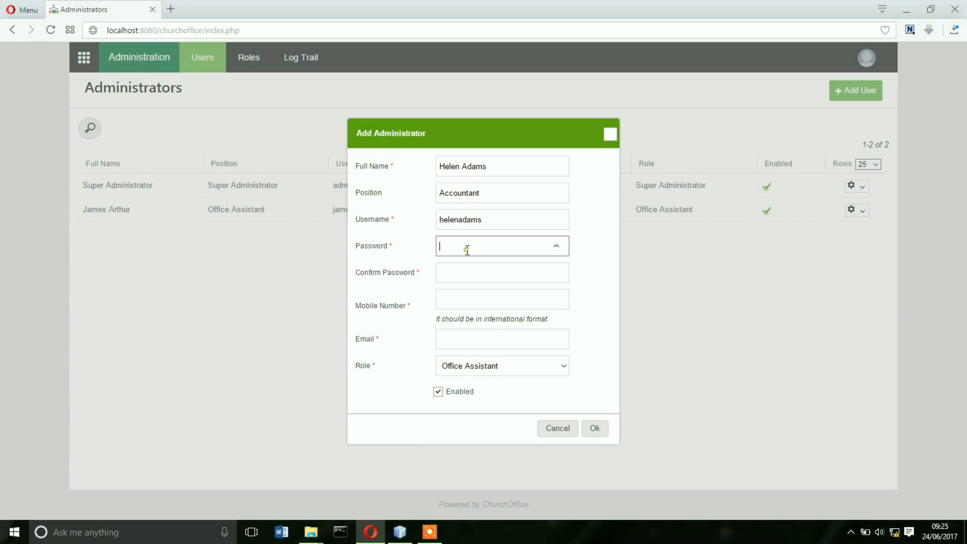
pyautogui.write('admin321')
pyautogui.click(462, 273)
pyautogui.write('admin')
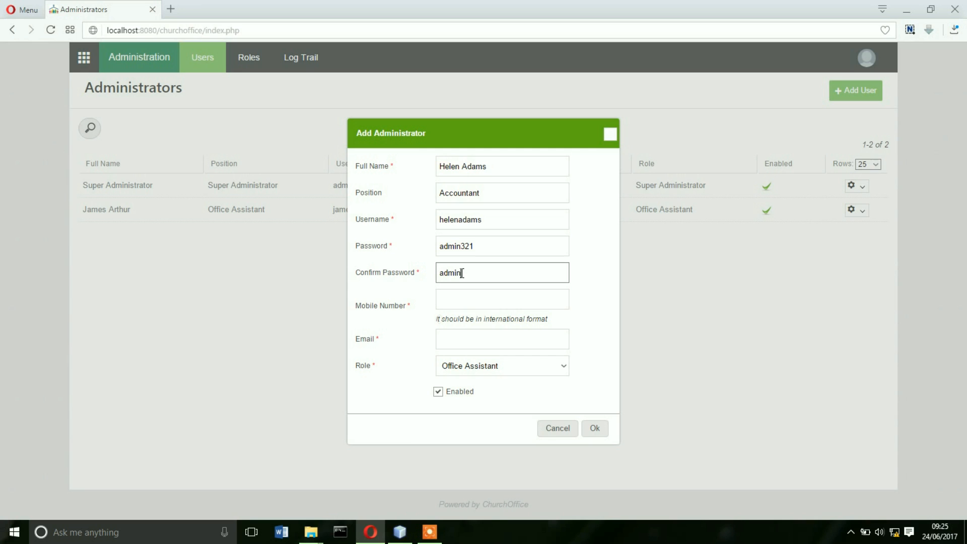
pyautogui.write('321')
# - Enter her mobile number and e-mail, choose role Account Officer, and save her
pyautogui.click(455, 300)
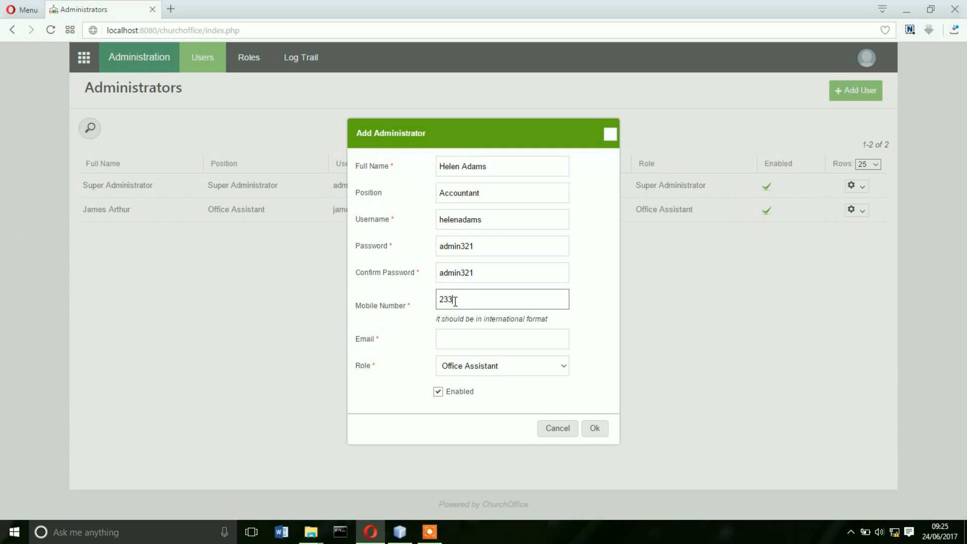
pyautogui.click(467, 340)
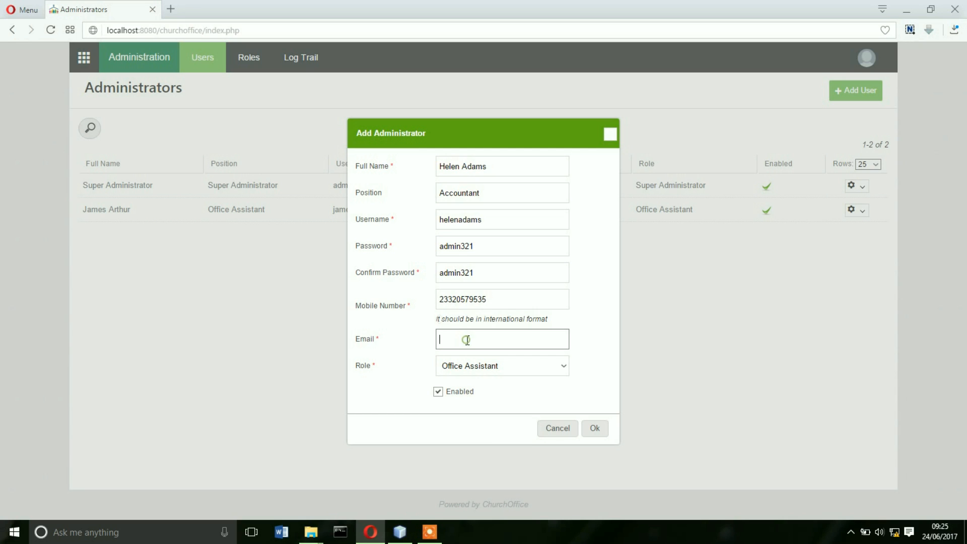
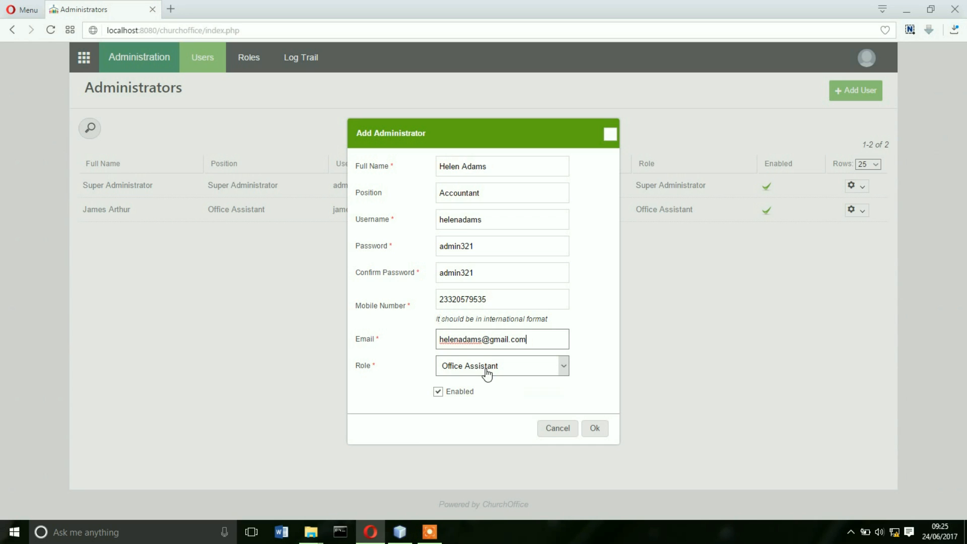
pyautogui.click(486, 371)
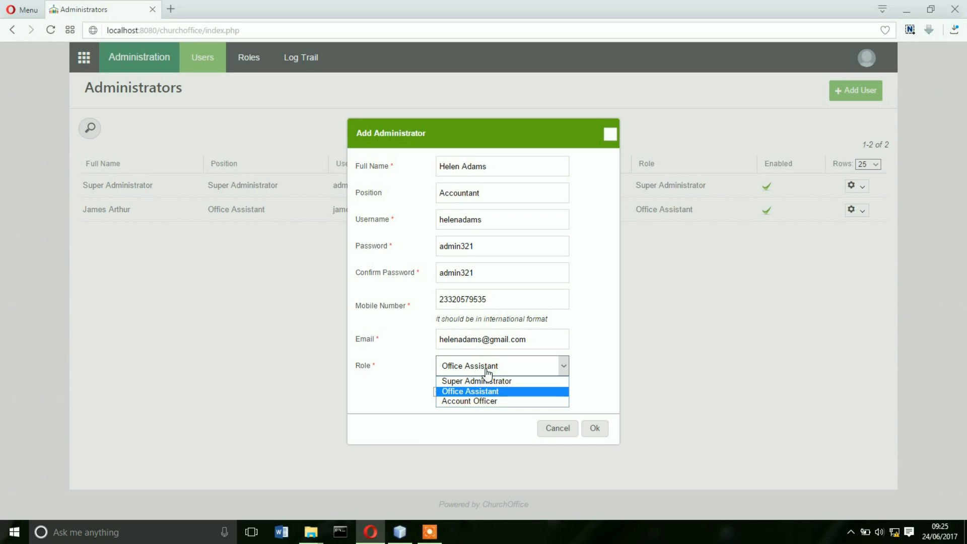
pyautogui.click(479, 401)
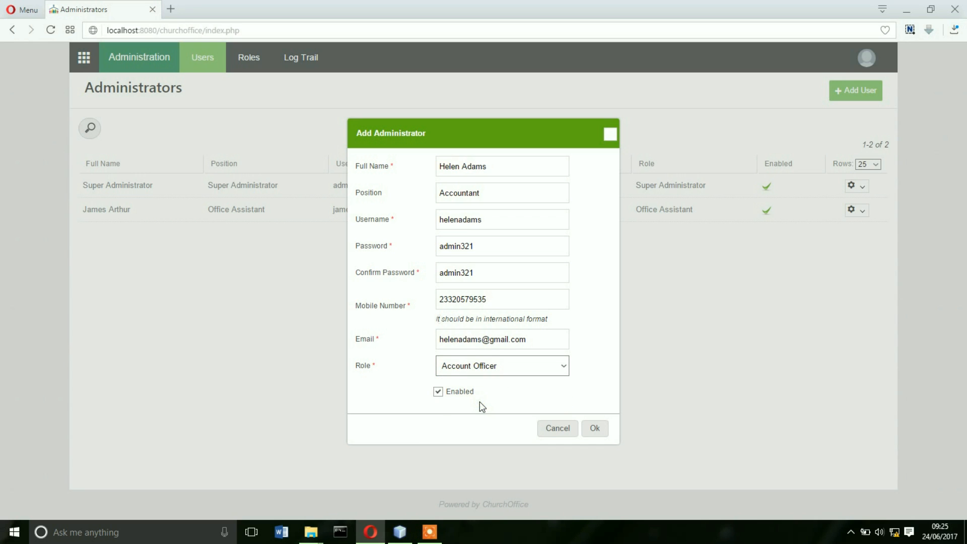
pyautogui.click(592, 428)
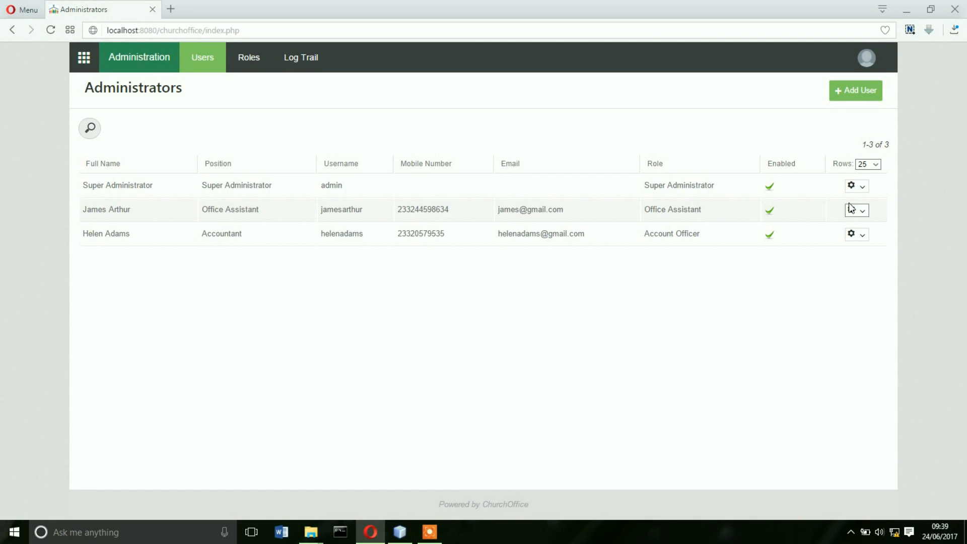
pyautogui.click(856, 212)
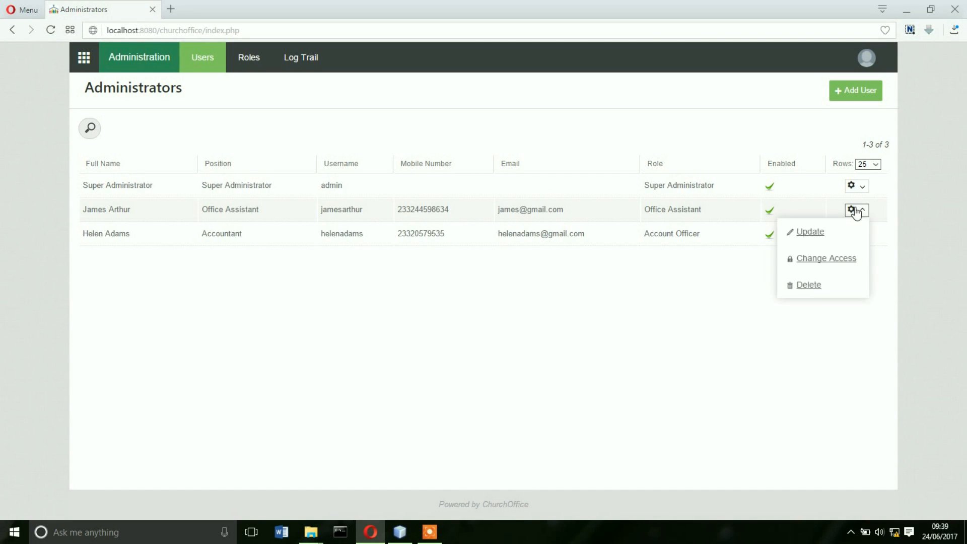
pyautogui.click(804, 233)
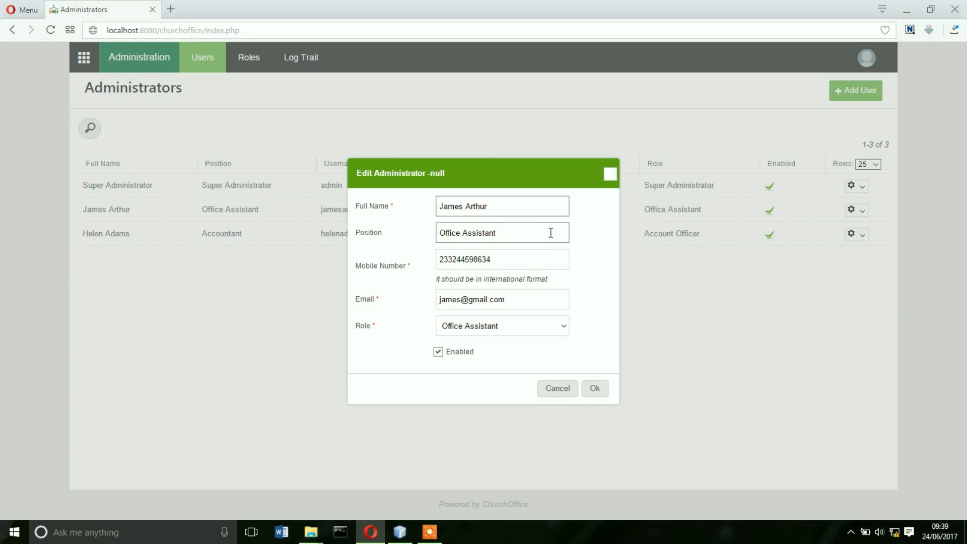
pyautogui.click(548, 328)
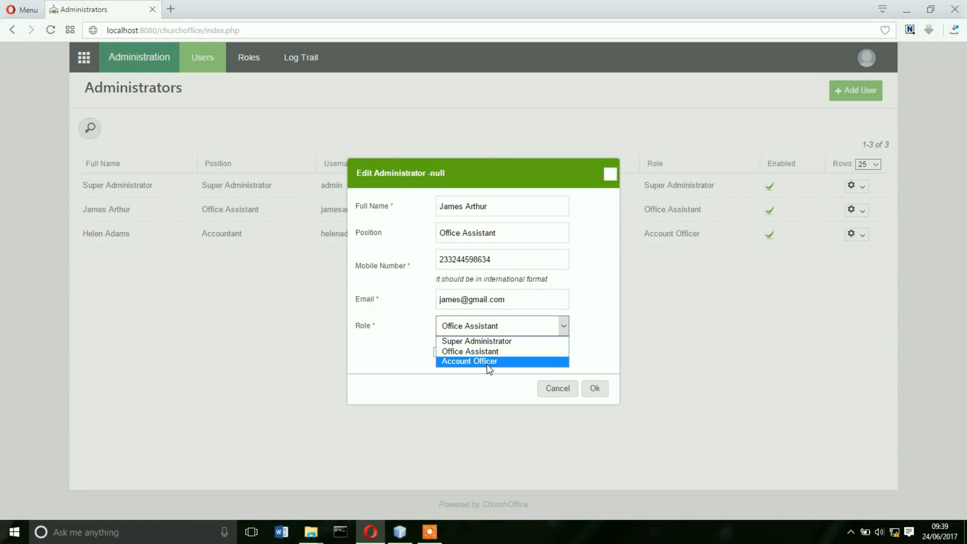
pyautogui.click(595, 306)
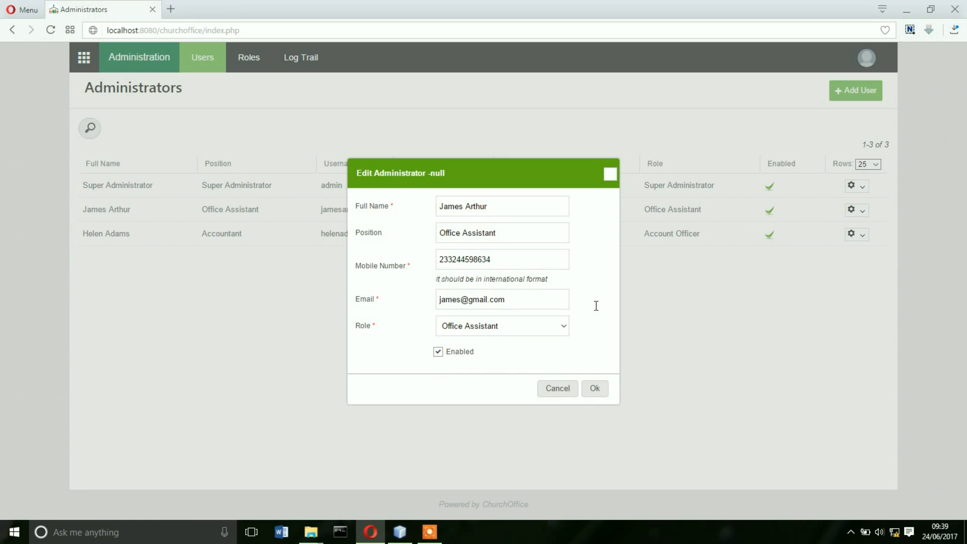
pyautogui.click(594, 388)
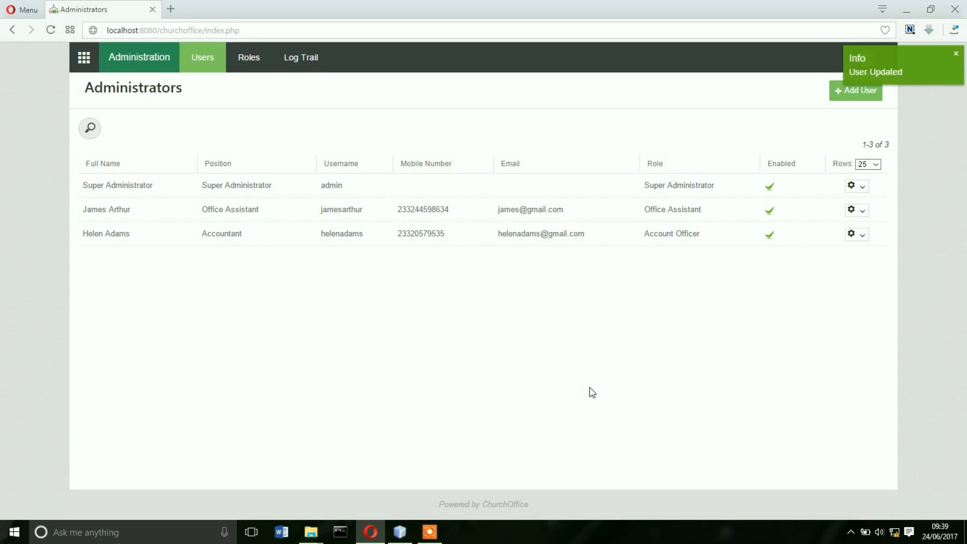
pyautogui.click(855, 211)
# - Set and confirm a new password for the Office Assistant administrator, then dismiss the browser's save-password prompt
pyautogui.click(818, 259)
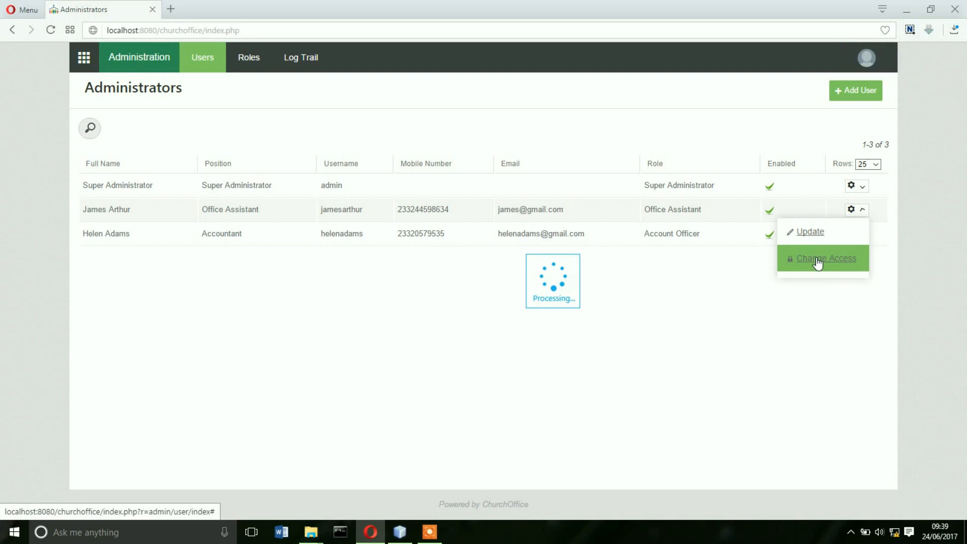
pyautogui.click(488, 277)
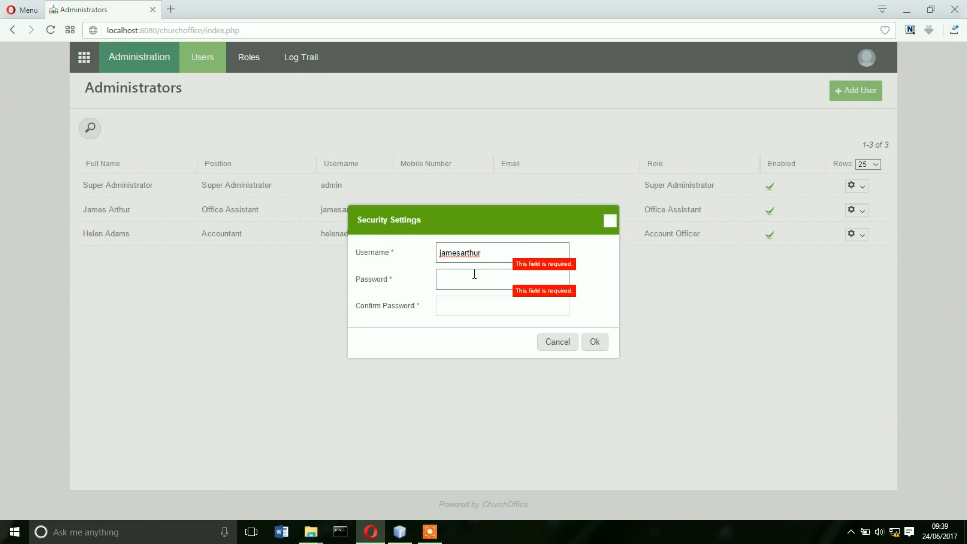
pyautogui.click(475, 274)
pyautogui.write('••••••••')
pyautogui.click(459, 303)
pyautogui.write('•••••')
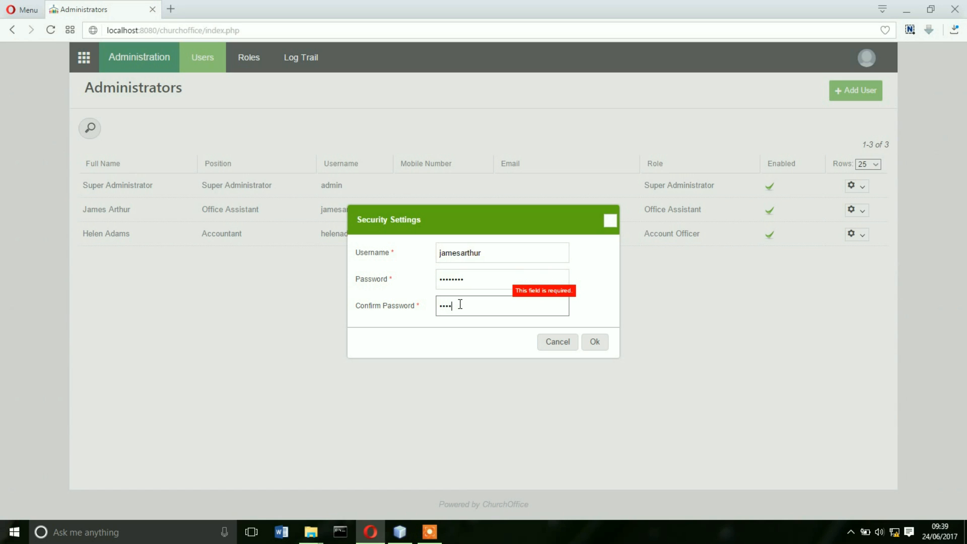
pyautogui.write('•••')
pyautogui.click(594, 346)
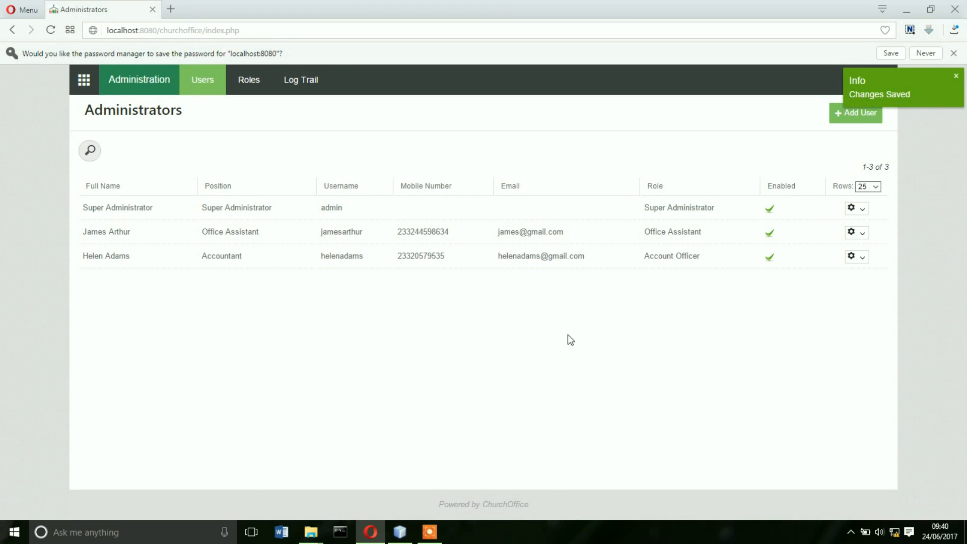
pyautogui.click(954, 53)
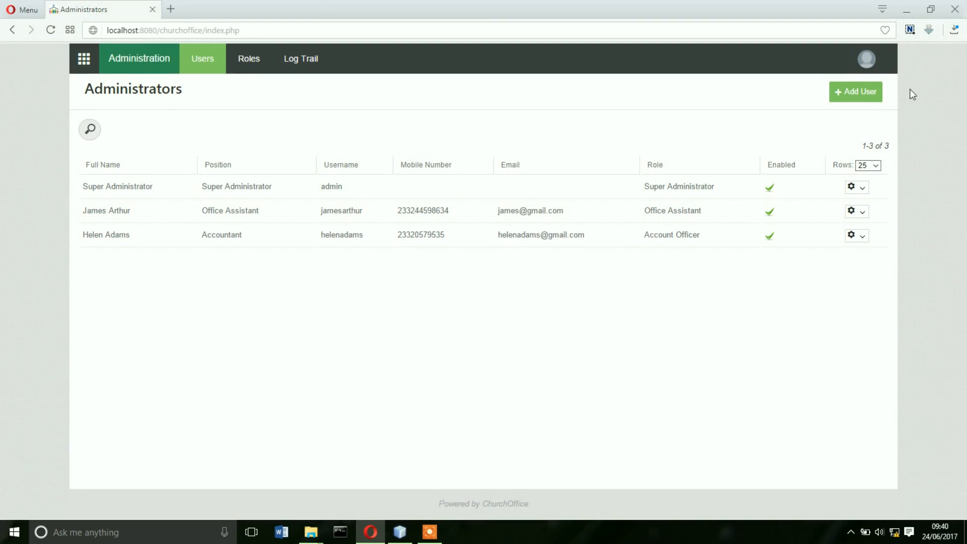
pyautogui.click(864, 235)
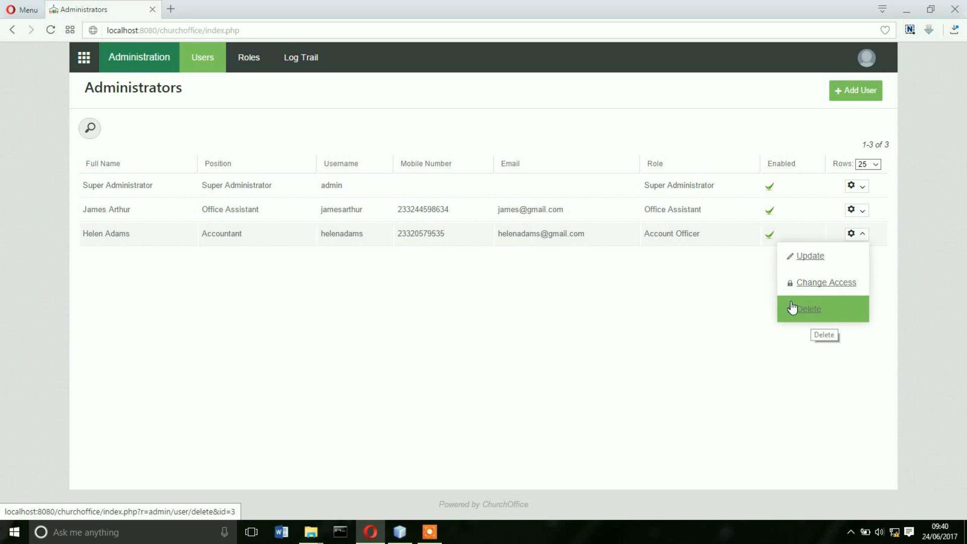
pyautogui.click(807, 257)
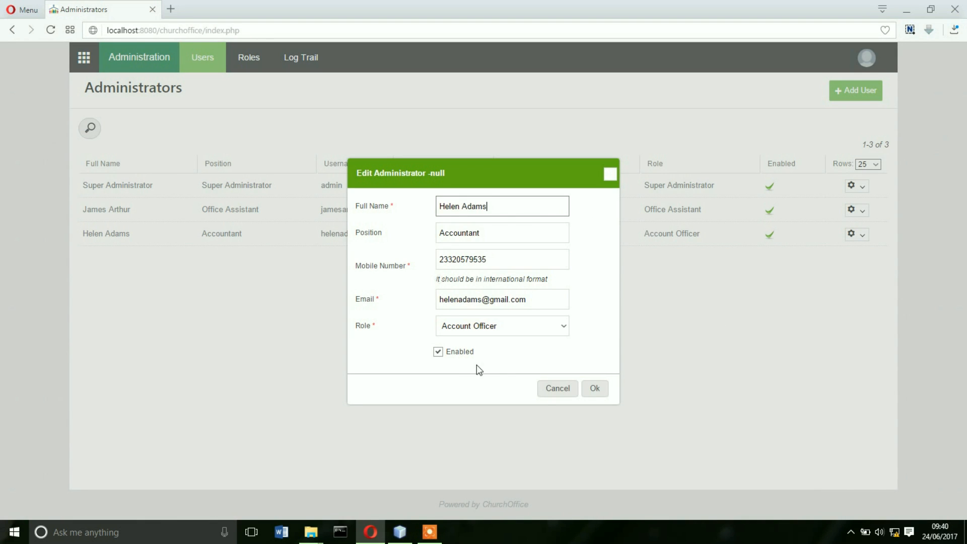
pyautogui.click(439, 353)
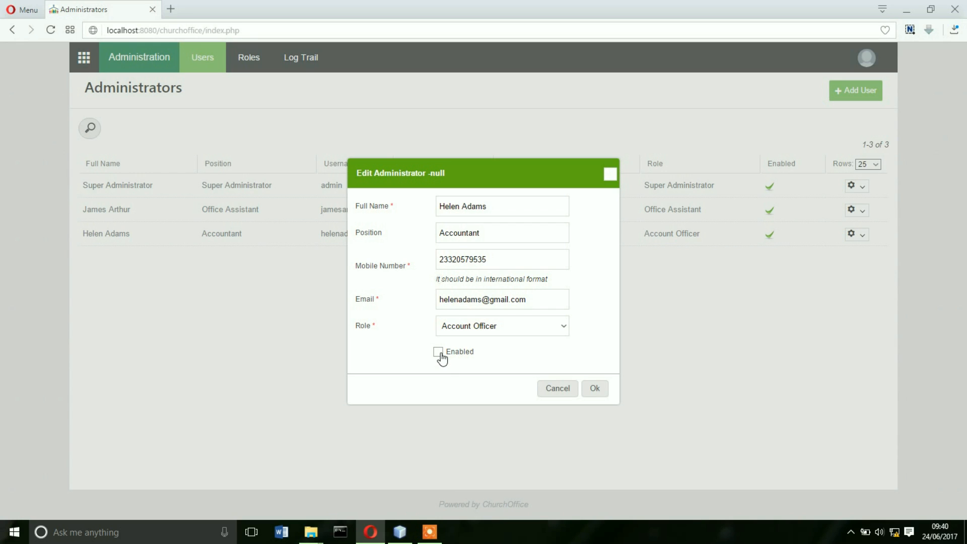
pyautogui.click(557, 388)
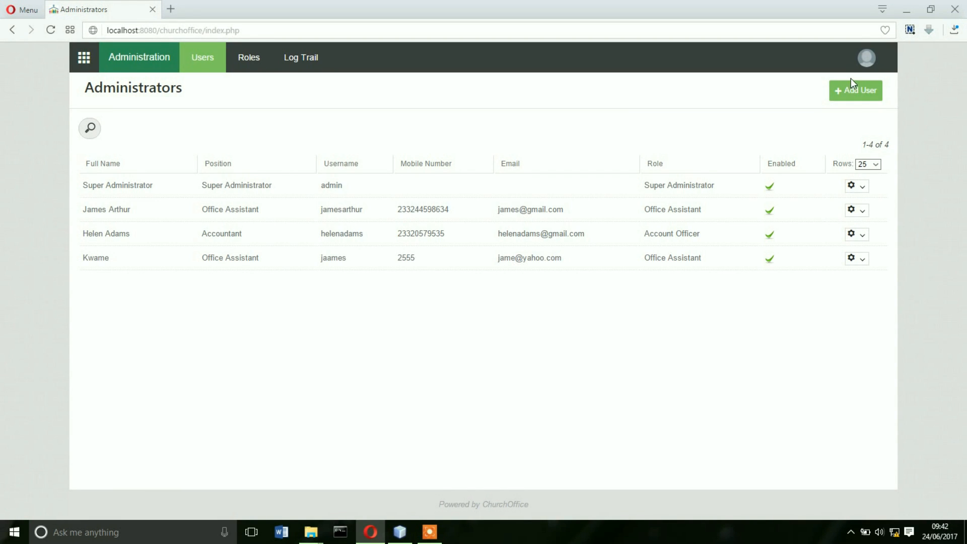
# - Sign out, then enter the Account Officer's username and password on the login page
pyautogui.click(863, 67)
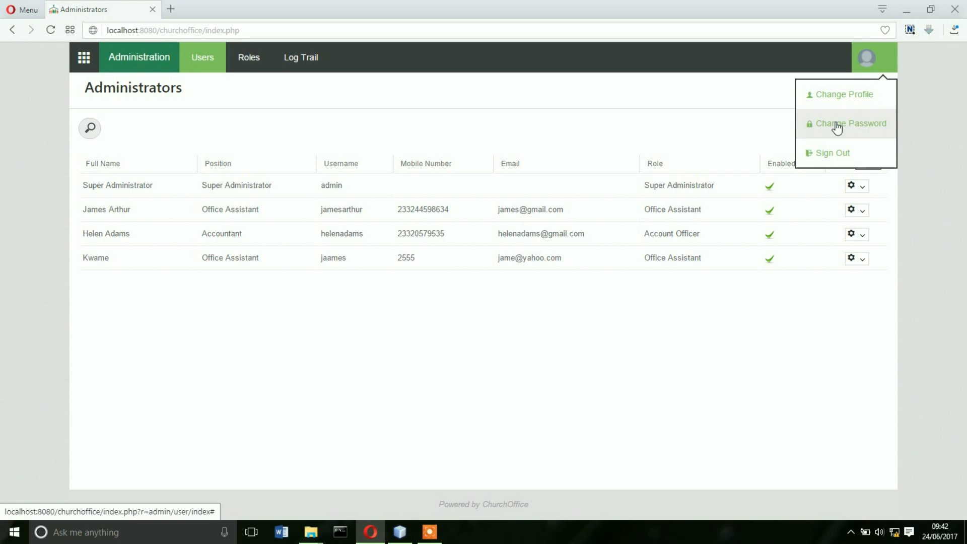
pyautogui.click(824, 154)
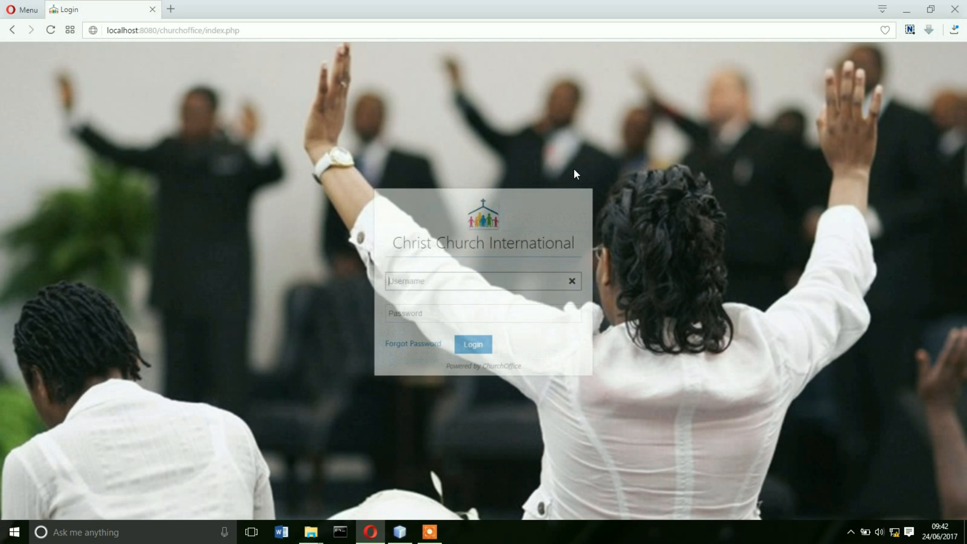
pyautogui.press('Tab')
pyautogui.write('••••••••')
# - Try to log in, then replace the rejected password with a corrected one
pyautogui.click(464, 354)
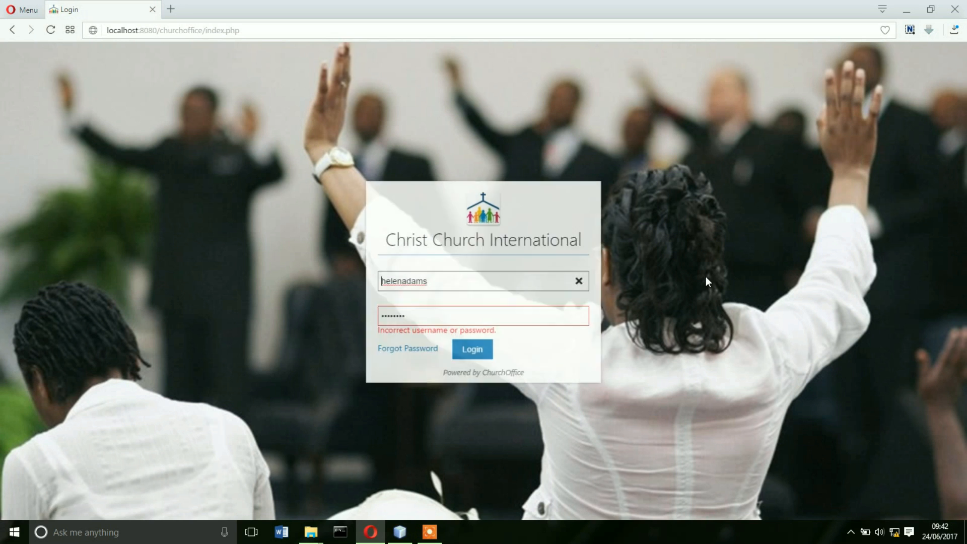
pyautogui.moveTo(416, 317); pyautogui.dragTo(371, 317)
pyautogui.write('admin')
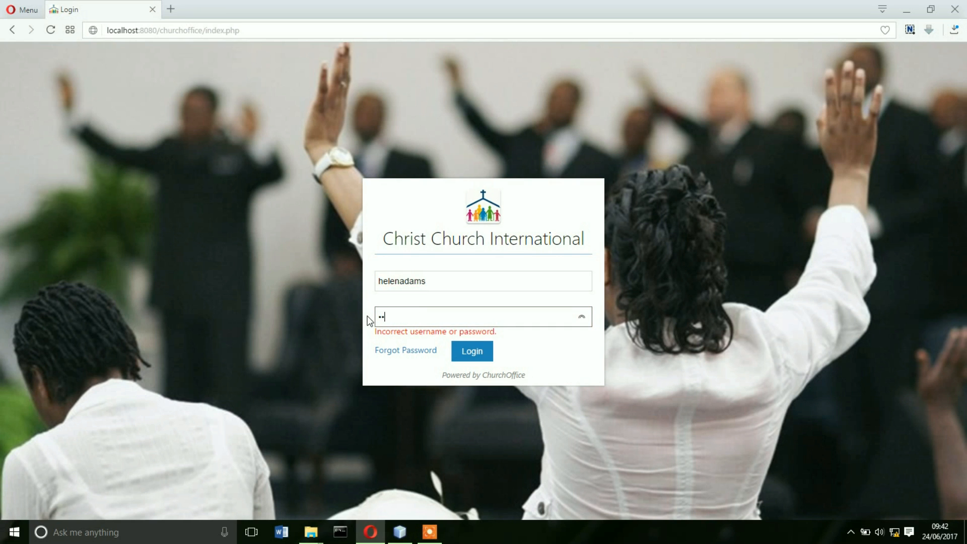
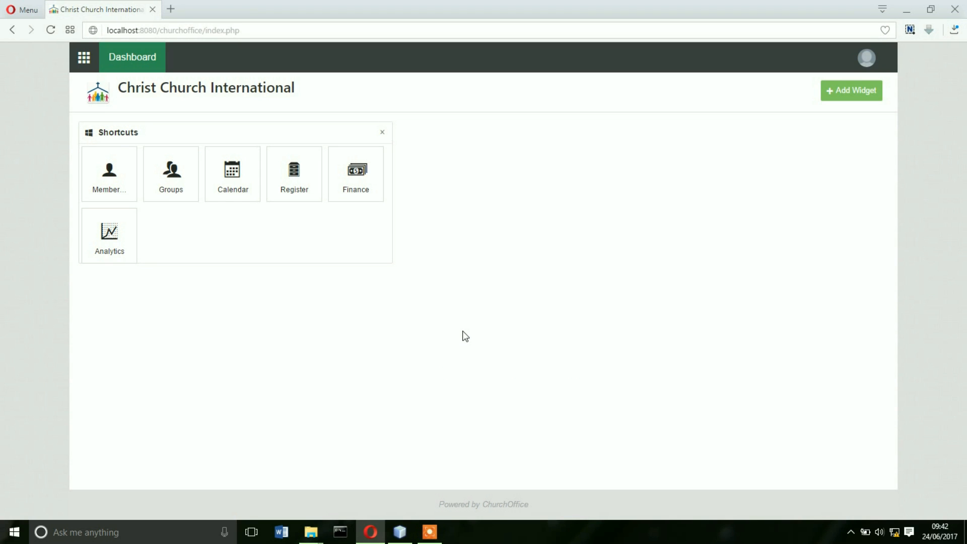
# - Open the Register module from the app launcher to reach the church's Assets Register
pyautogui.click(84, 57)
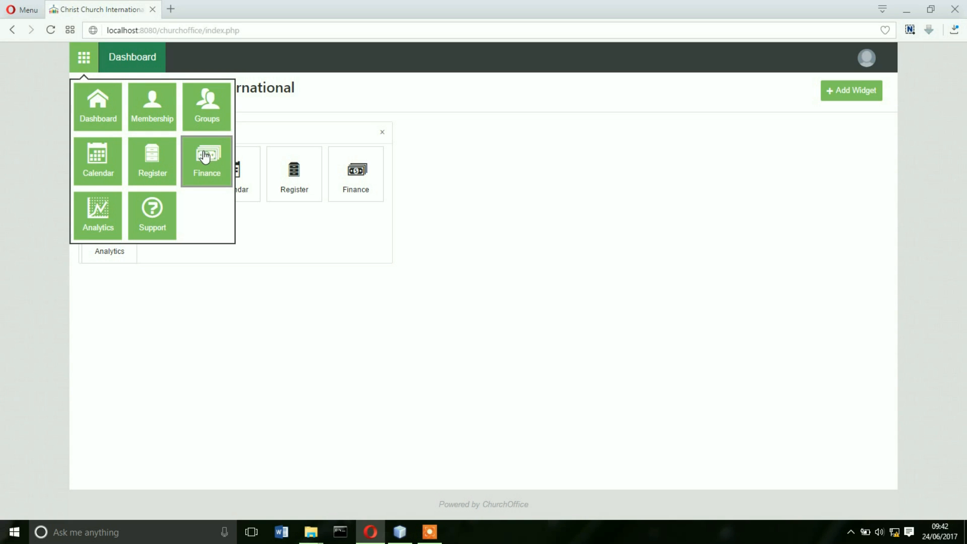
pyautogui.click(150, 166)
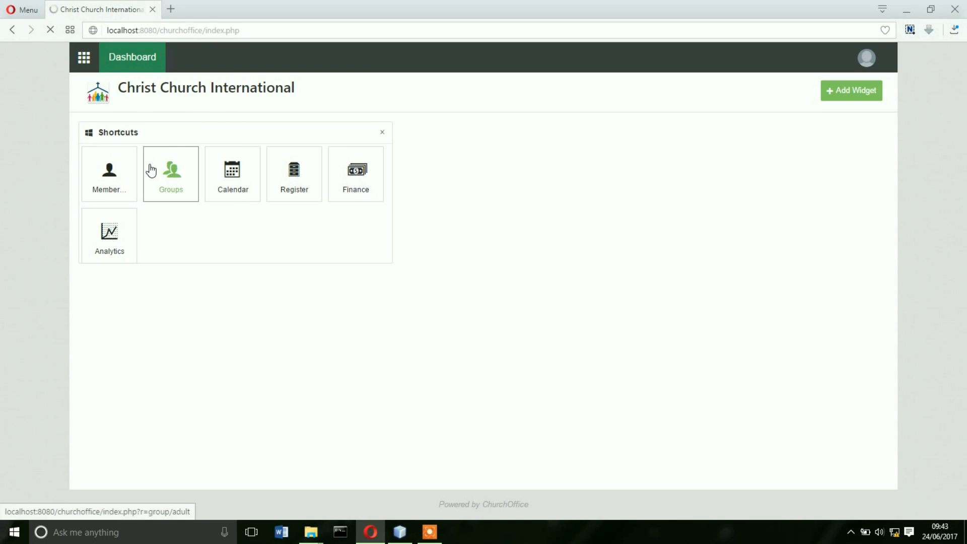